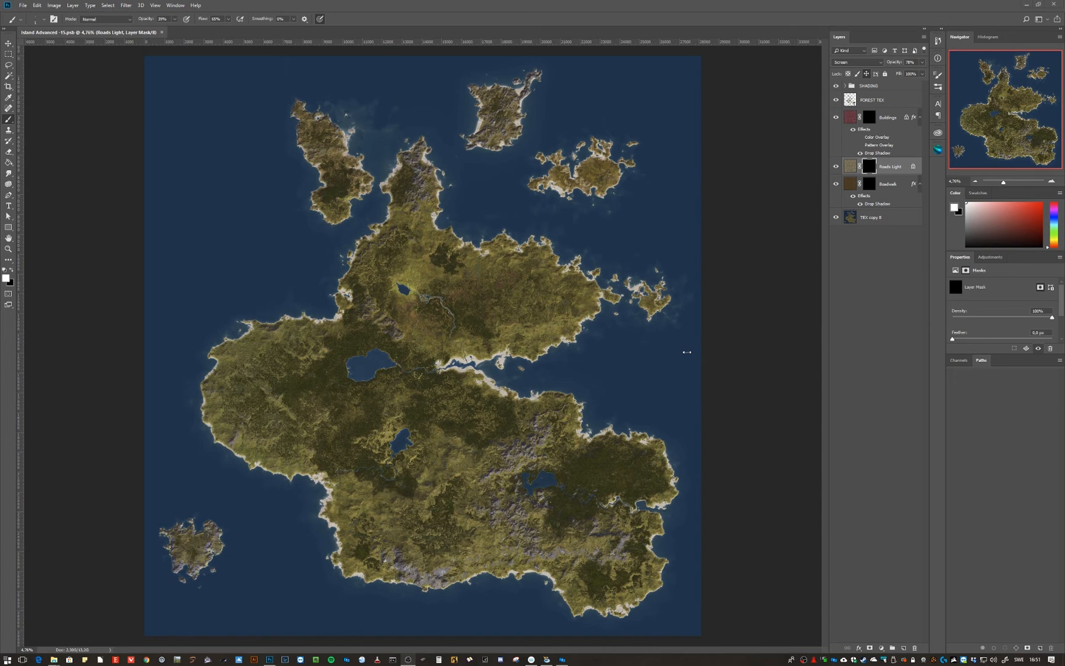
Examine the lake's eastern outlet up close, with its roads, forest and shoreline settlement.
left_click(488, 13)
scroll(419, 365, "up", 5)
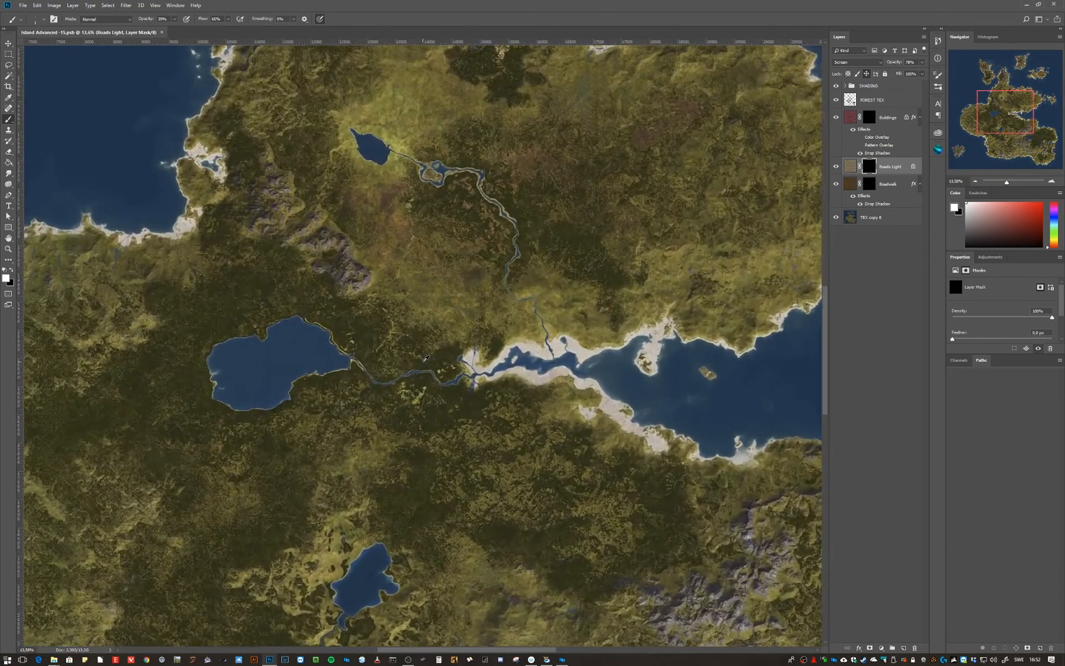
scroll(356, 358, "up", 4)
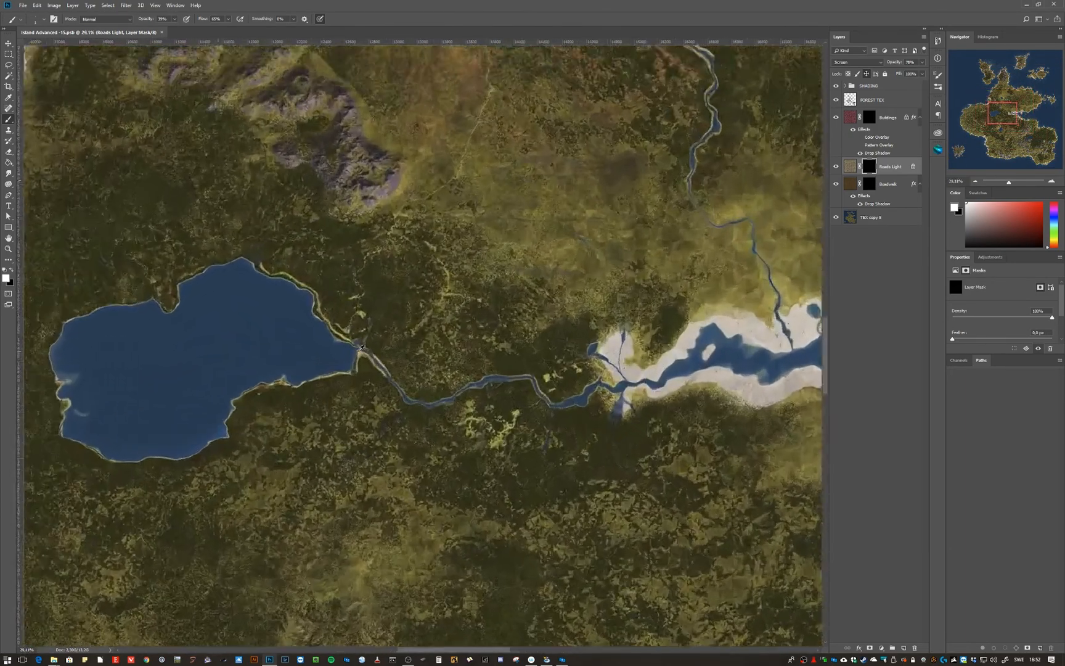
scroll(362, 349, "up", 5)
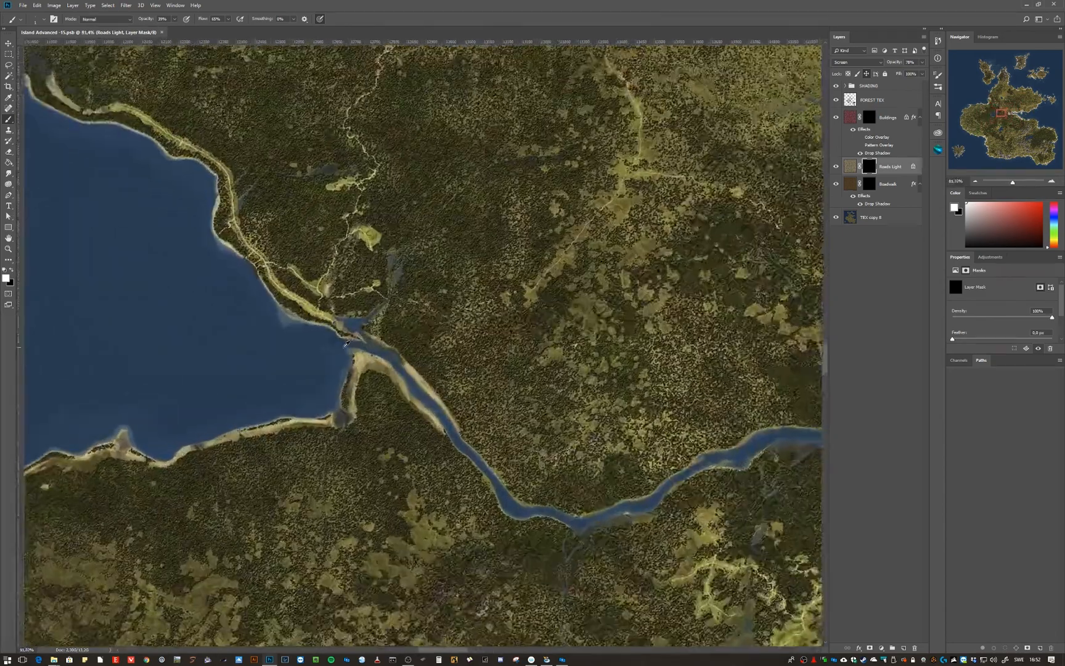
scroll(346, 344, "up", 3)
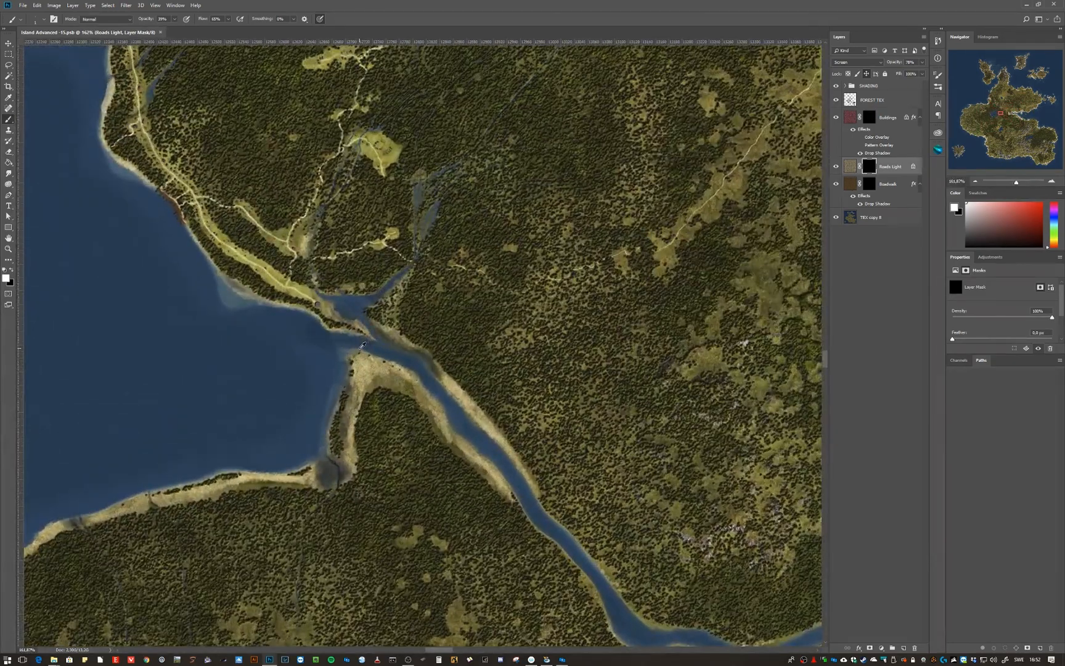
scroll(363, 346, "up", 1)
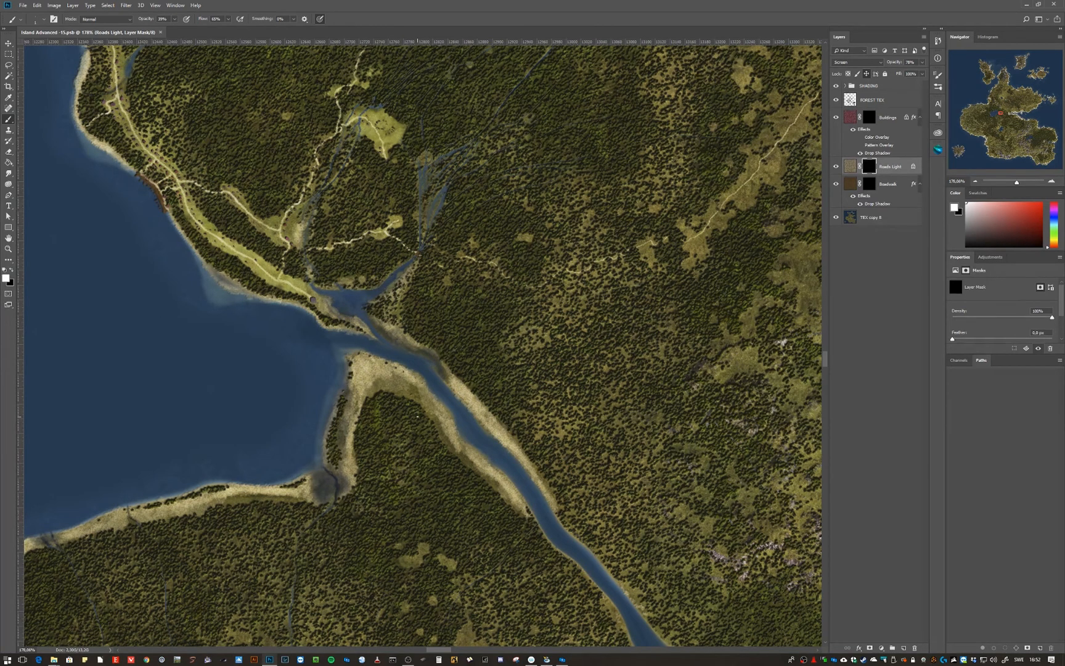
Hide the SHADING group and the FOREST TEX layer.
left_click(868, 86)
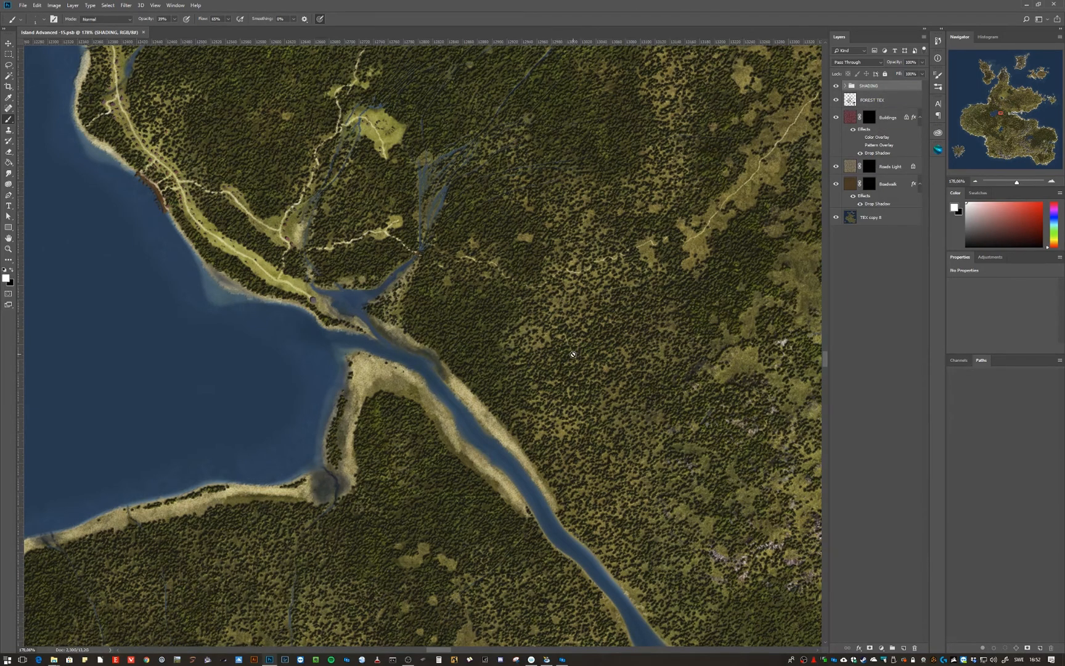
scroll(564, 372, "down", 3)
scroll(563, 372, "down", 5)
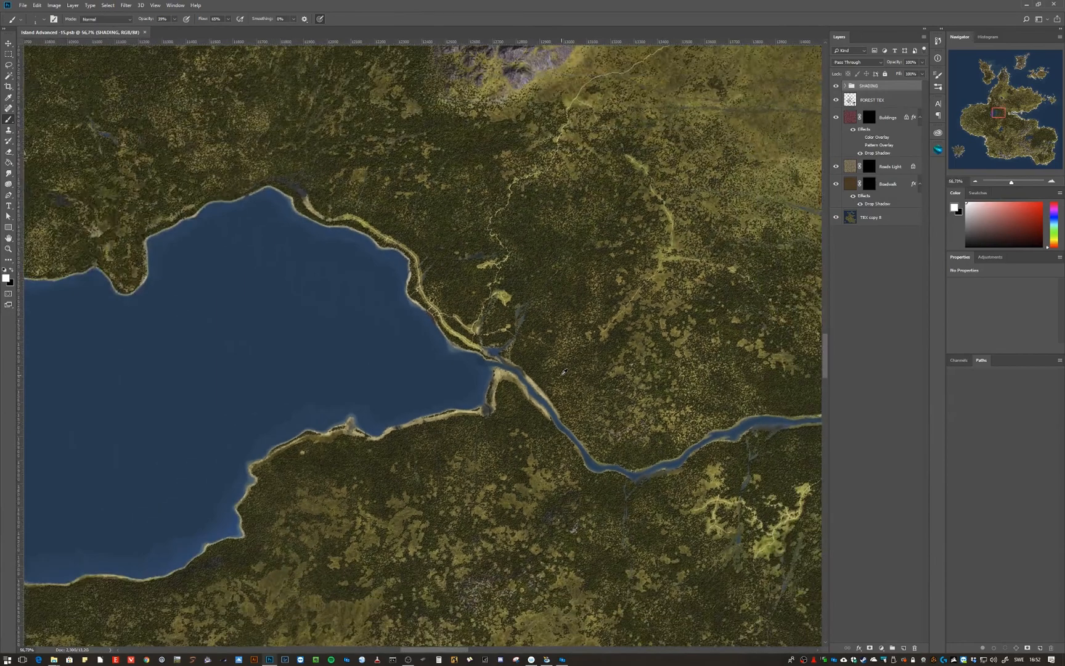
left_click_drag(602, 258, 563, 416)
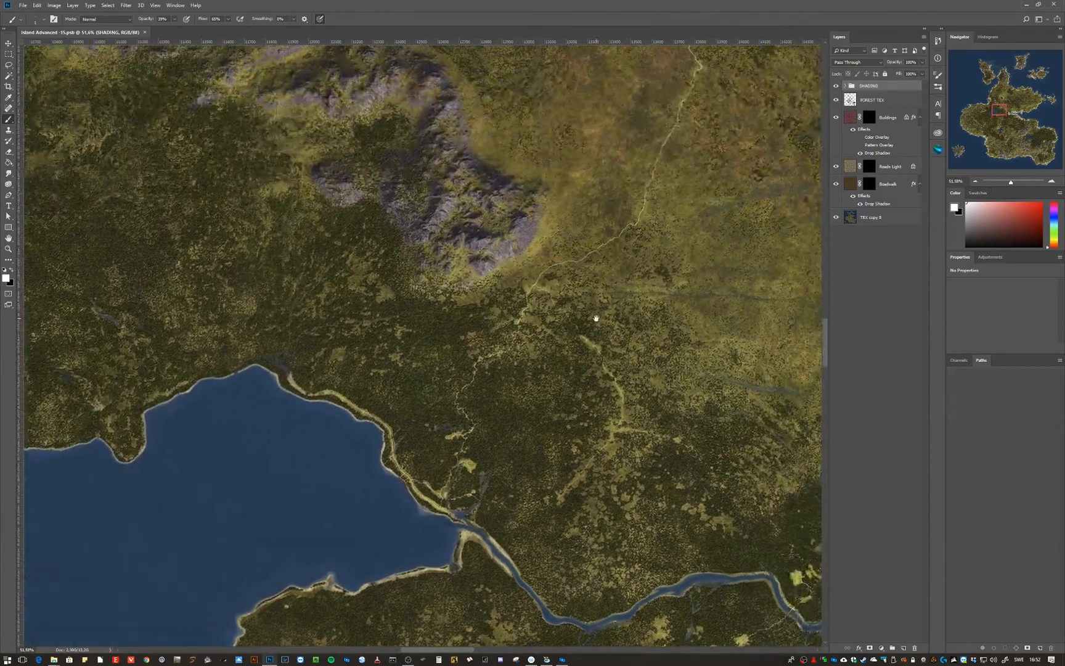
left_click_drag(597, 314, 611, 416)
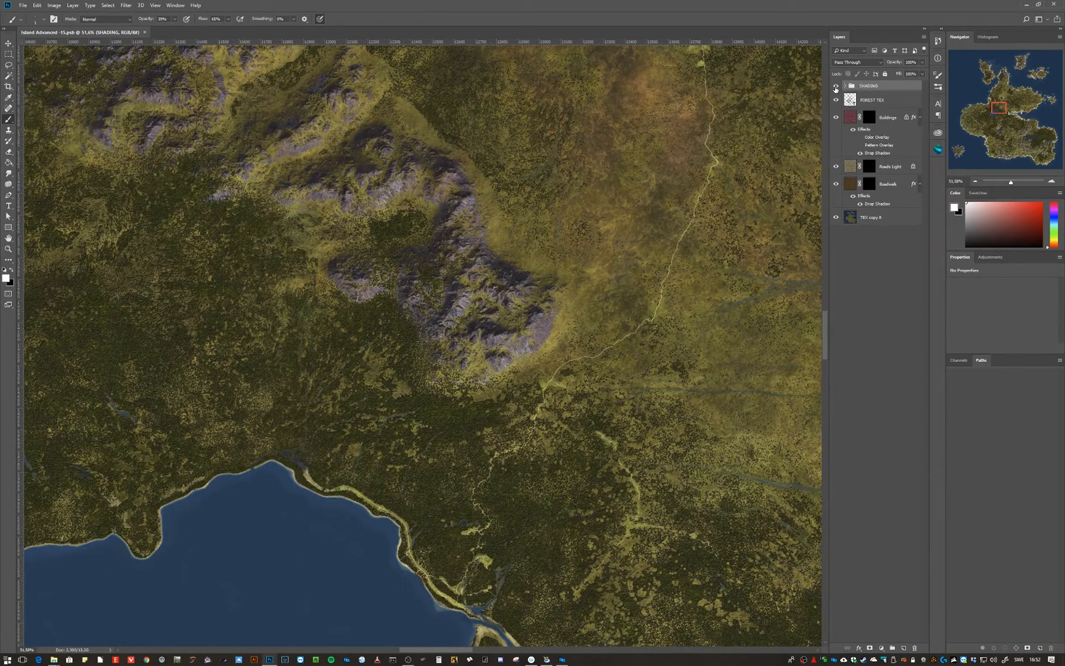
left_click(836, 87)
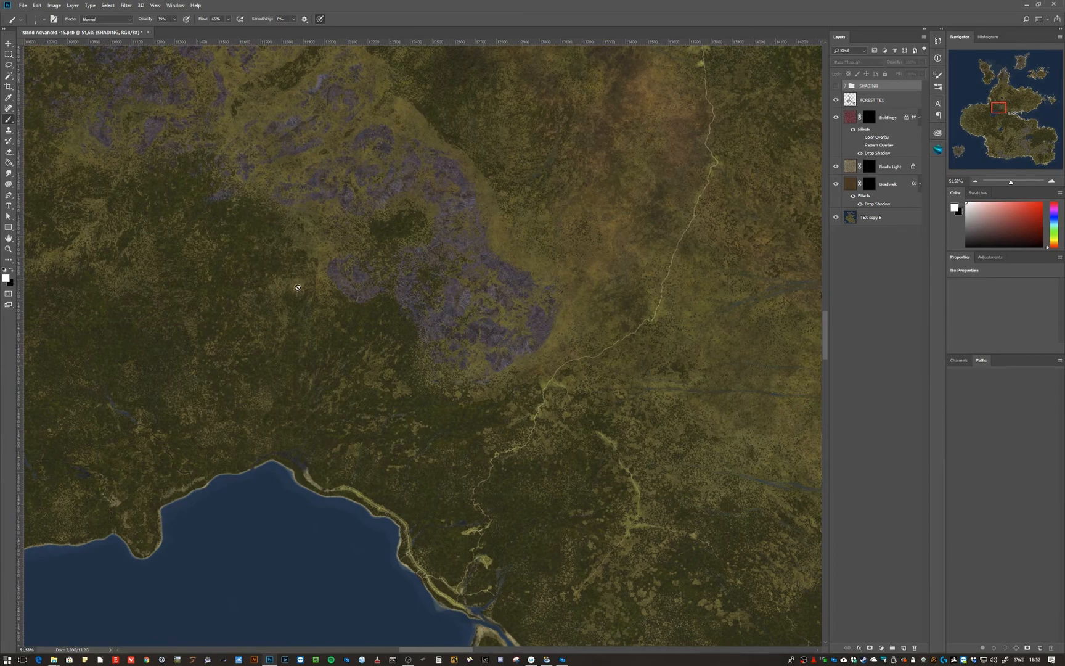
left_click(838, 103)
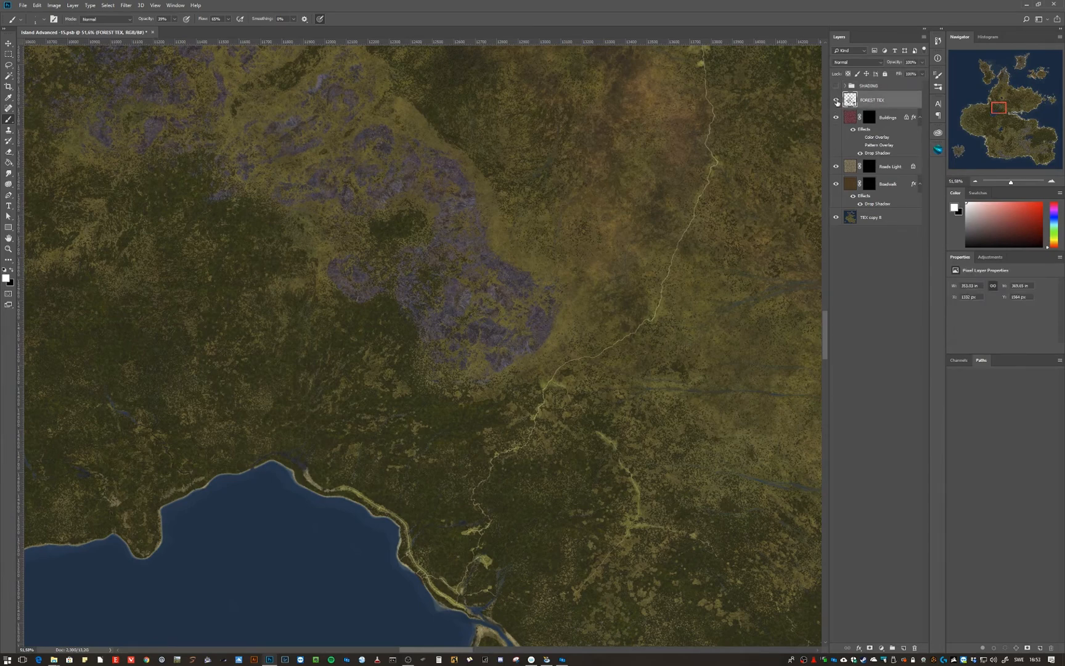
left_click(837, 100)
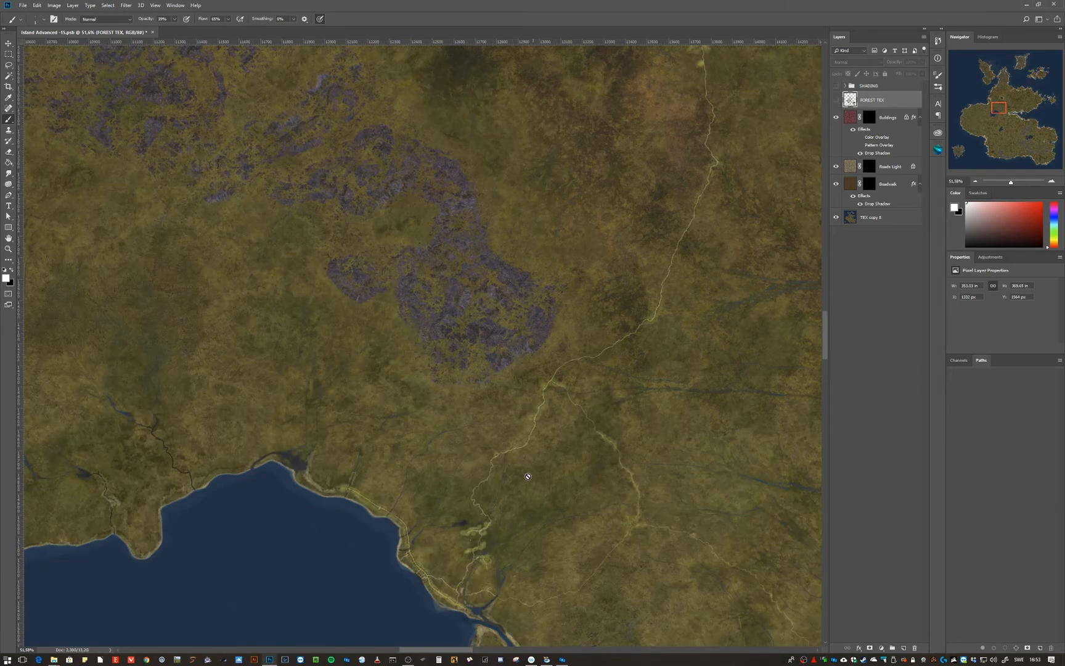
Check the lakeside settlement and hide the Buildings, Roads Light and Boardwalk layers.
left_click_drag(533, 571, 523, 313)
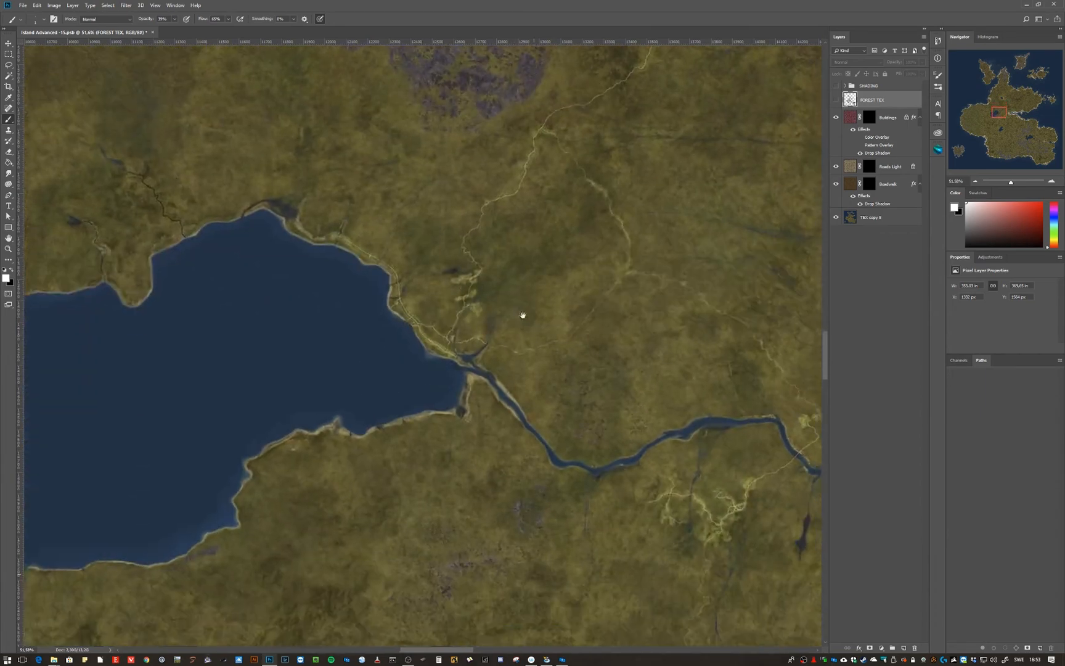
left_click_drag(500, 403, 492, 367)
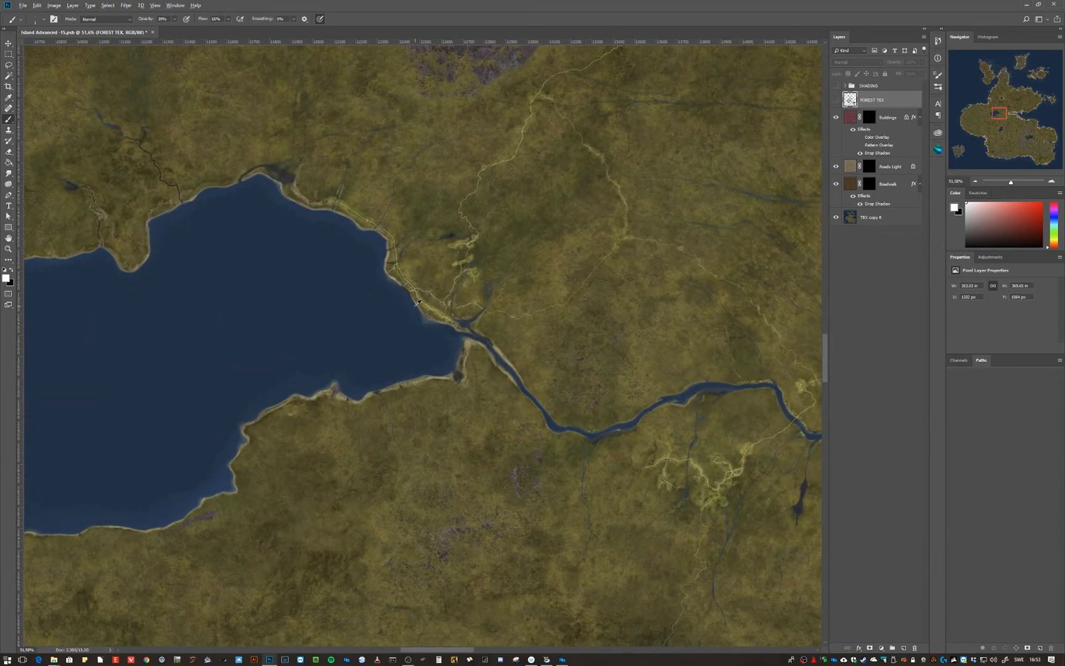
scroll(421, 299, "up", 3)
scroll(421, 299, "up", 7)
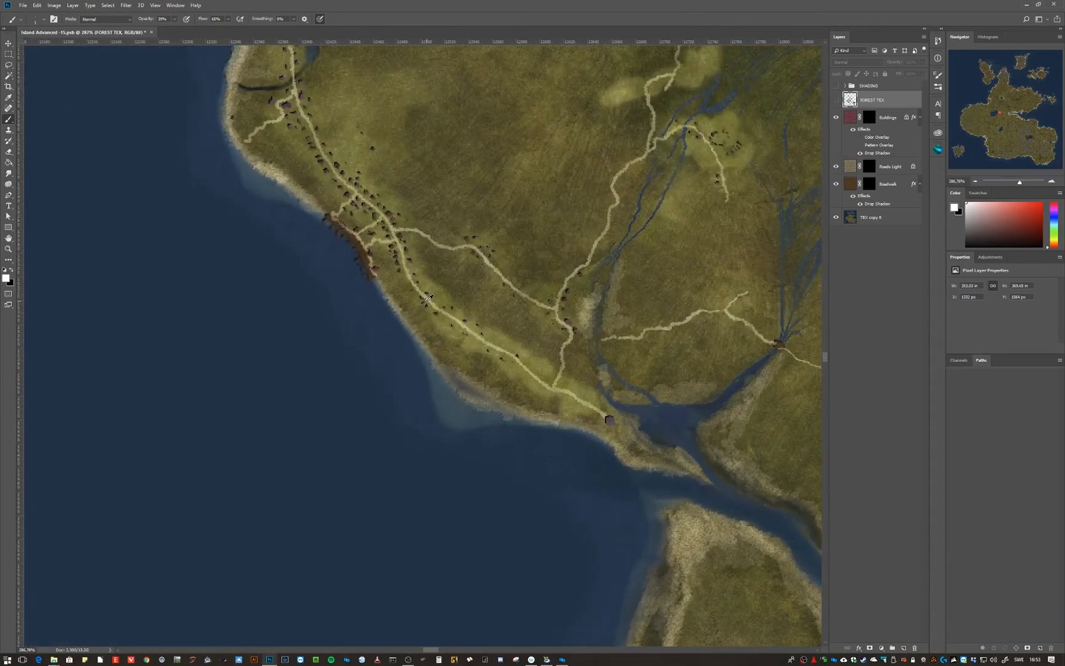
scroll(429, 297, "down", 1)
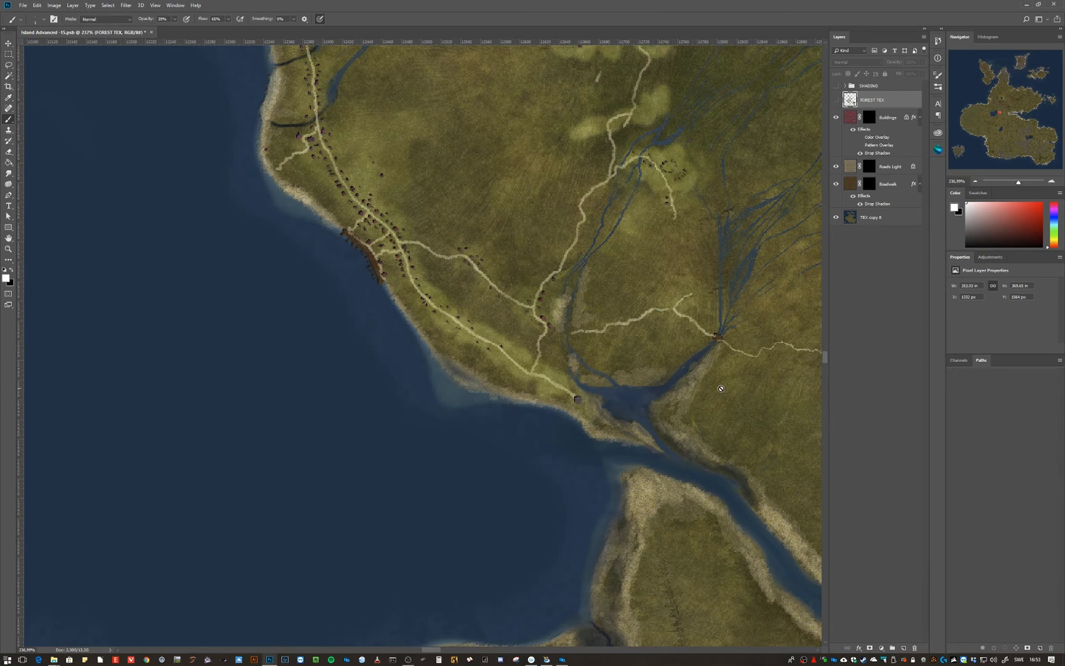
left_click(836, 118)
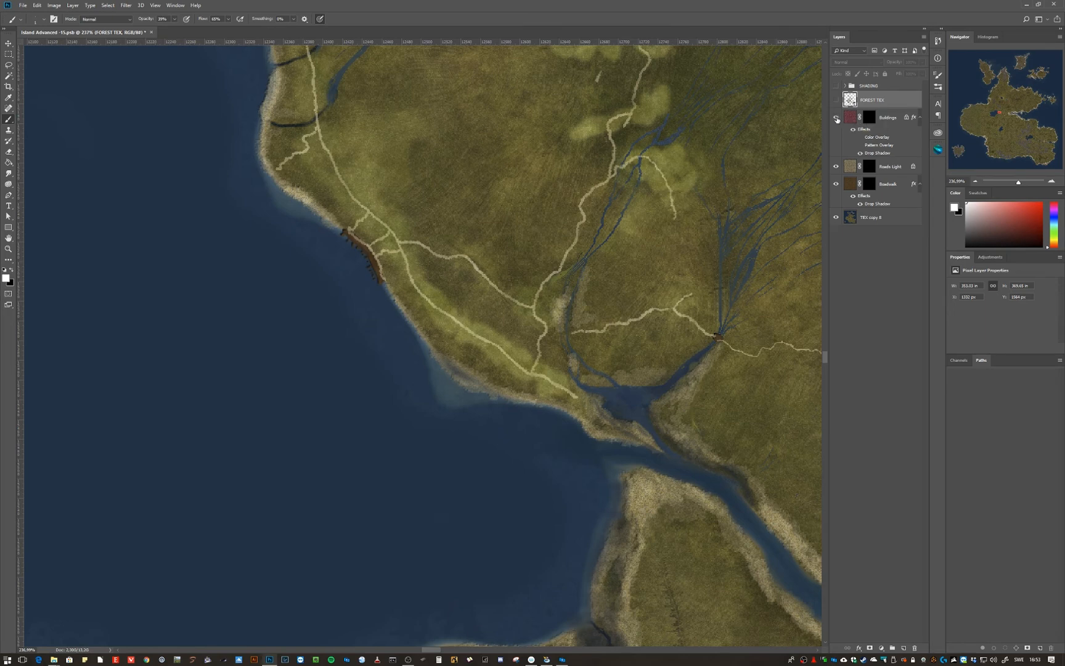
left_click(837, 118)
left_click(836, 118)
left_click(837, 167)
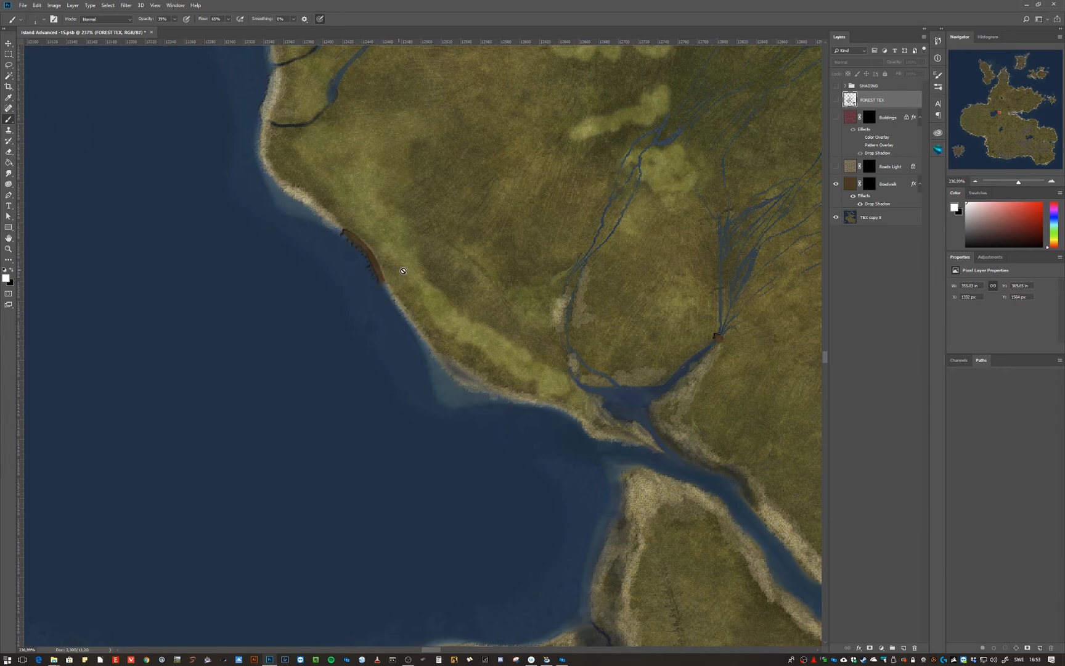
left_click(836, 118)
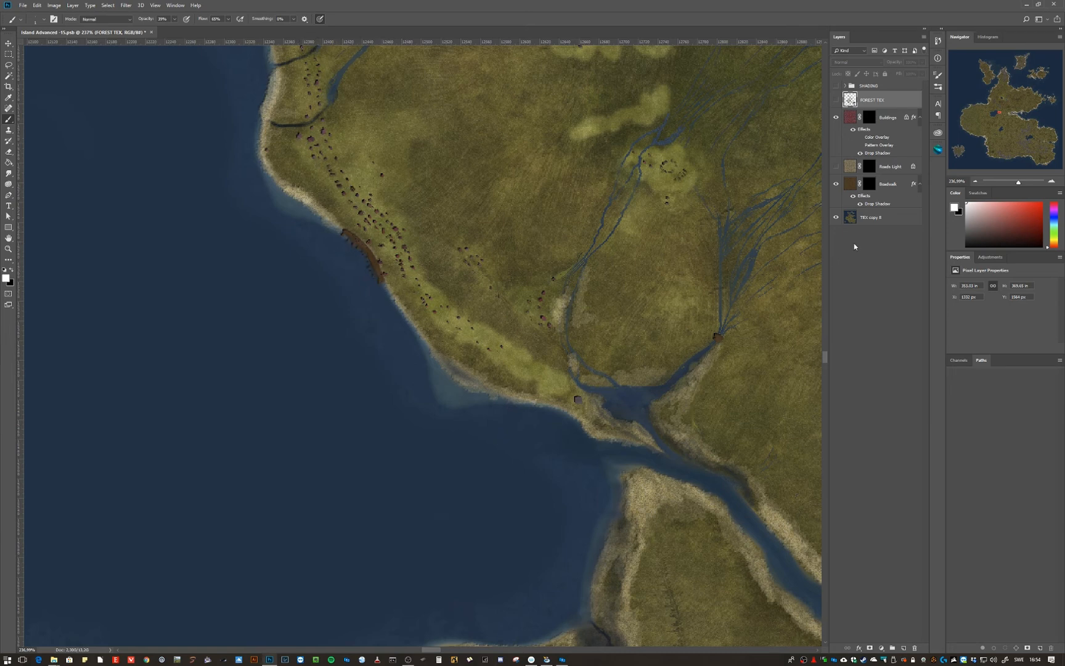
left_click(836, 117)
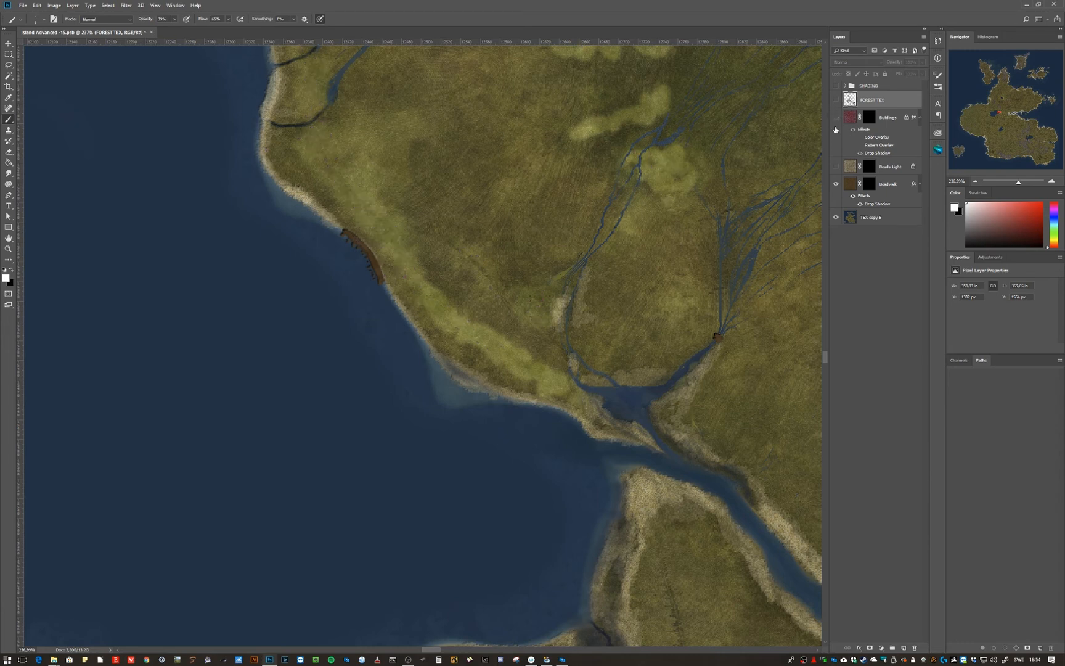
left_click(836, 184)
Examine the bare terrain texture along the river from the lake's outlet to the sandy estuary.
scroll(431, 269, "down", 3)
scroll(470, 326, "down", 3)
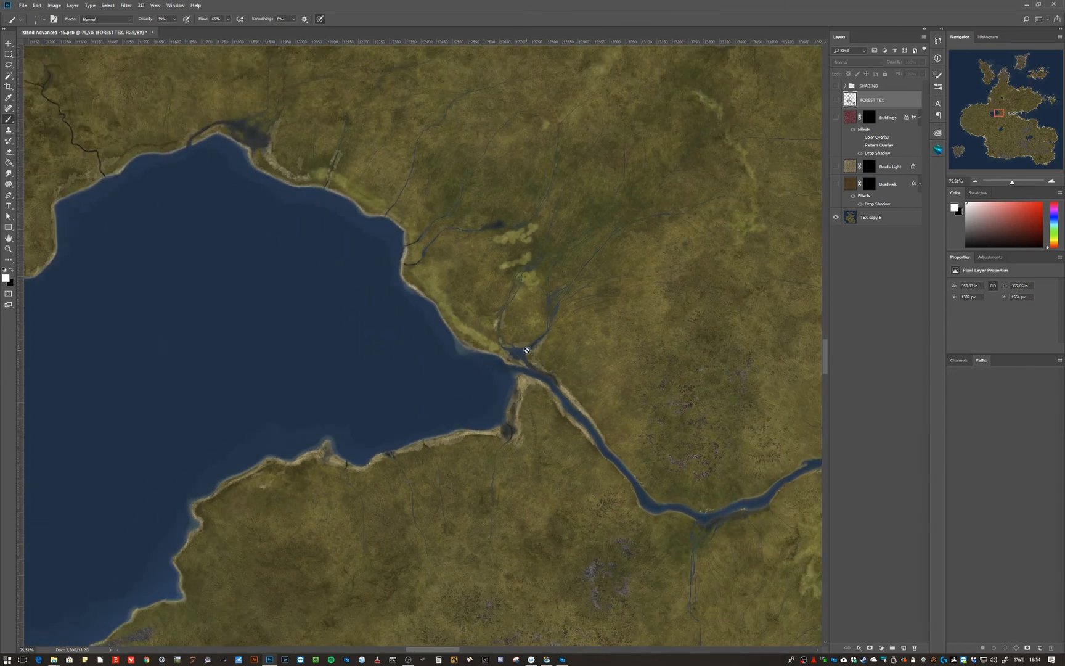
left_click_drag(582, 353, 424, 408)
left_click_drag(555, 423, 469, 297)
left_click_drag(541, 400, 473, 280)
left_click_drag(504, 373, 423, 305)
left_click_drag(573, 304, 366, 326)
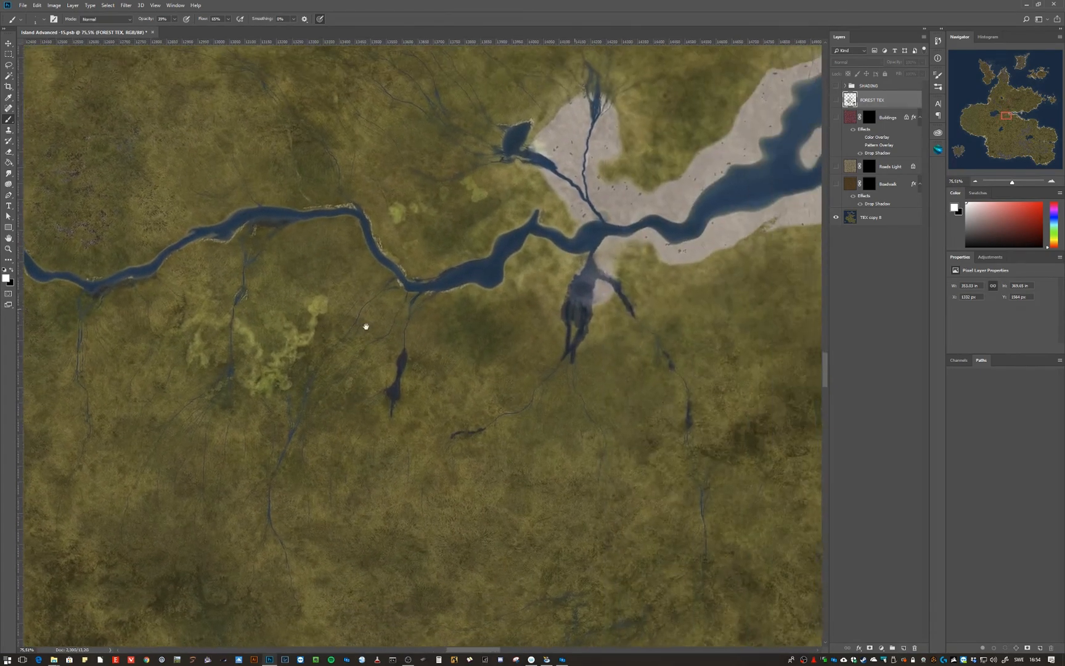
left_click_drag(542, 321, 419, 346)
scroll(416, 364, "down", 3)
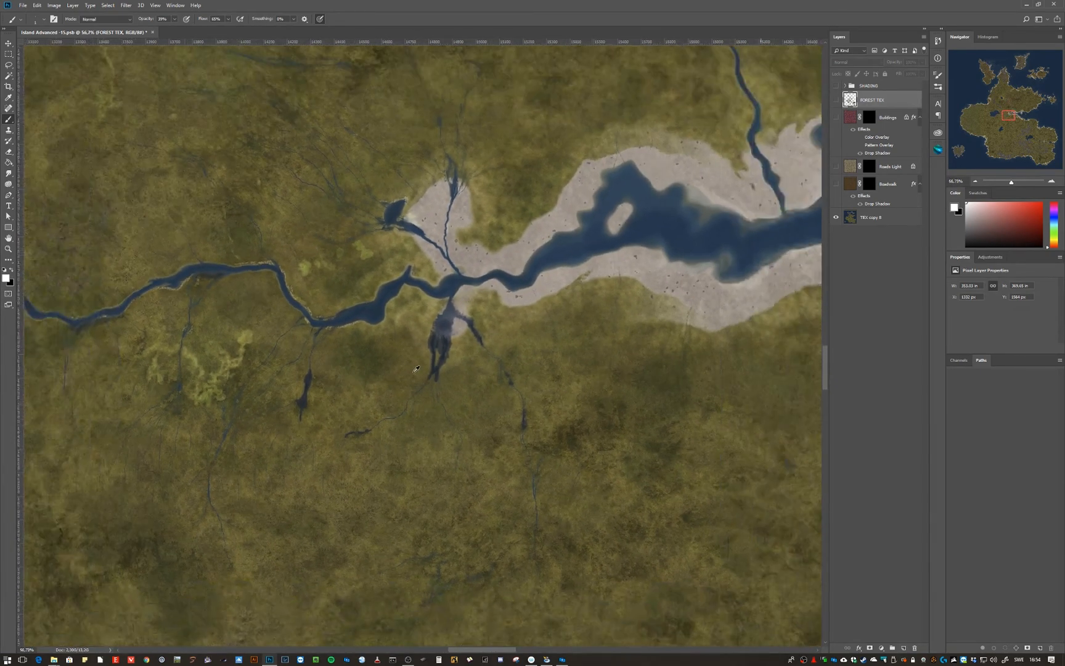
scroll(417, 368, "down", 1)
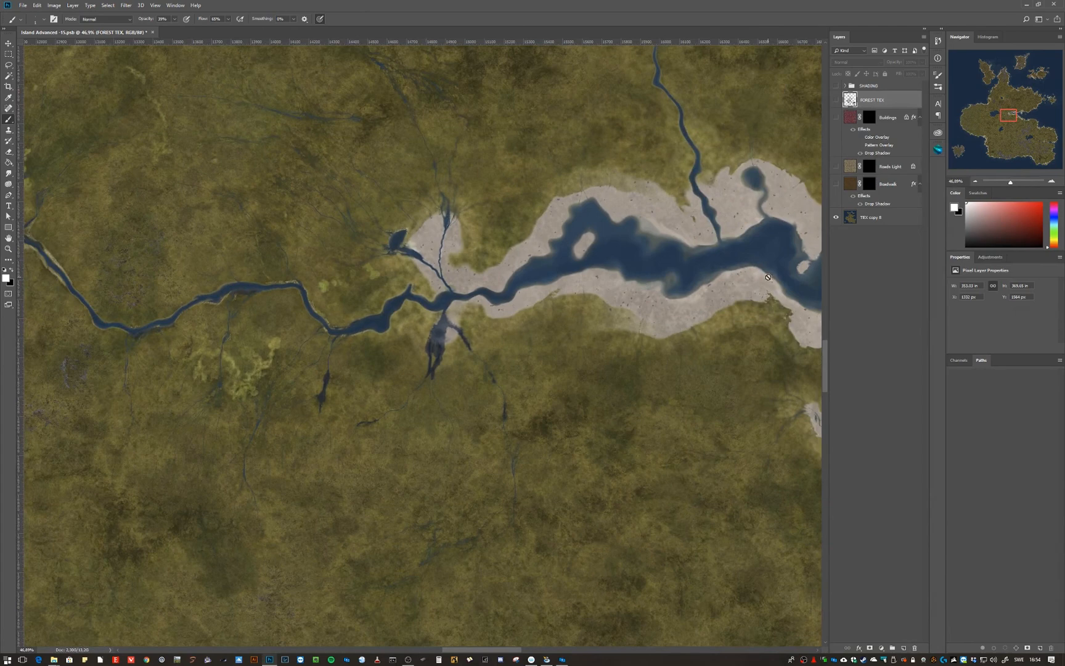
Make TEX copy 8 the active layer and show the SHADING group and the FOREST TEX layer.
left_click(863, 218)
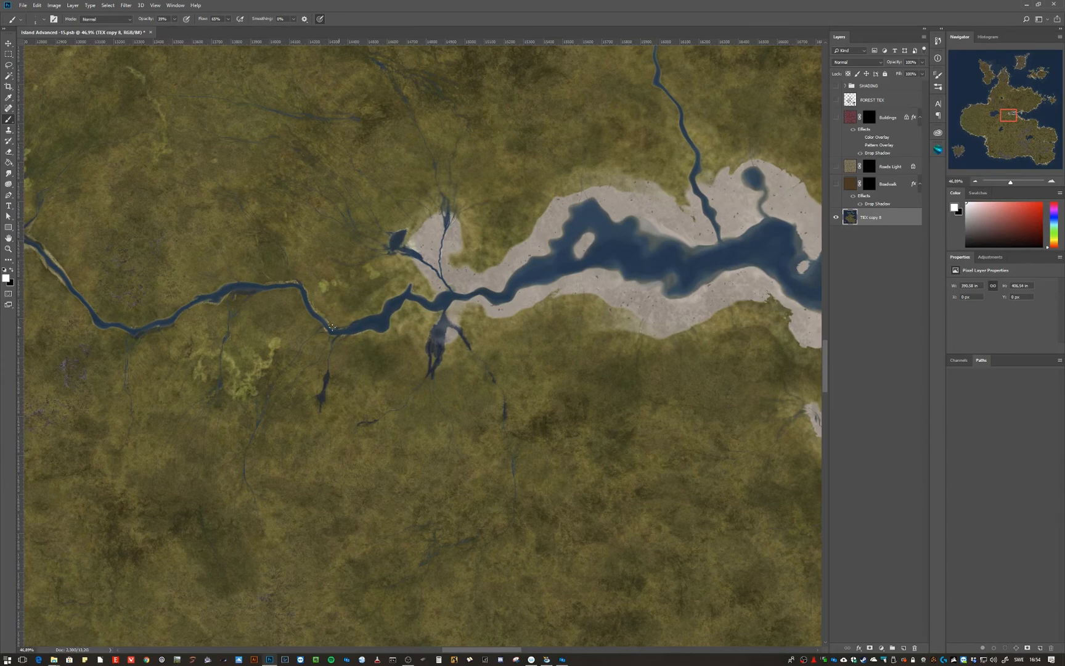
left_click(836, 87)
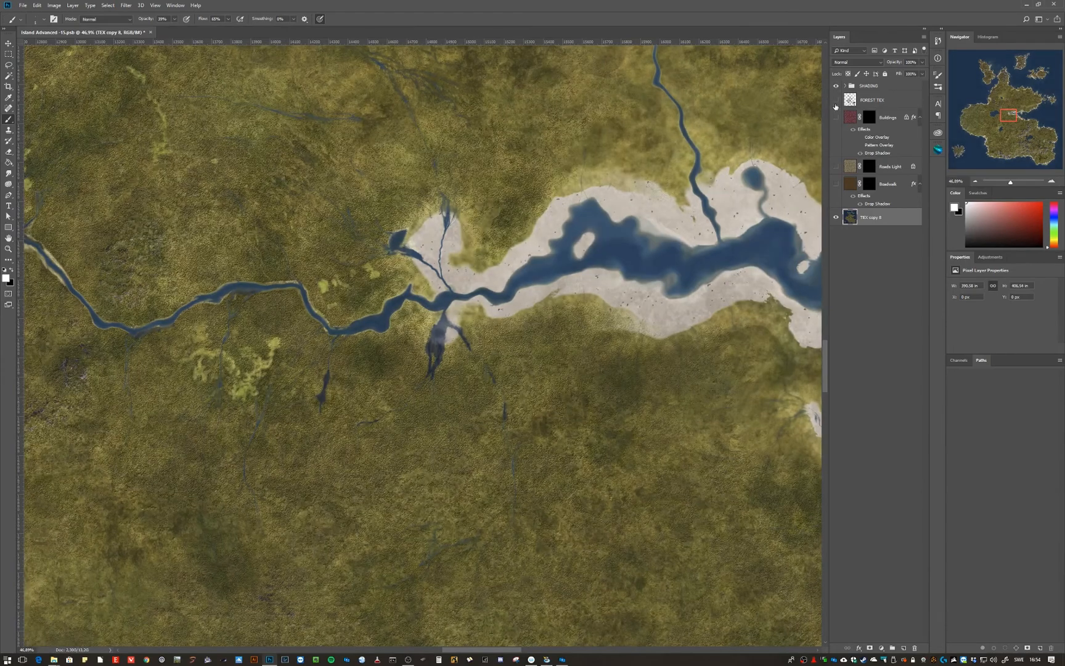
left_click(836, 101)
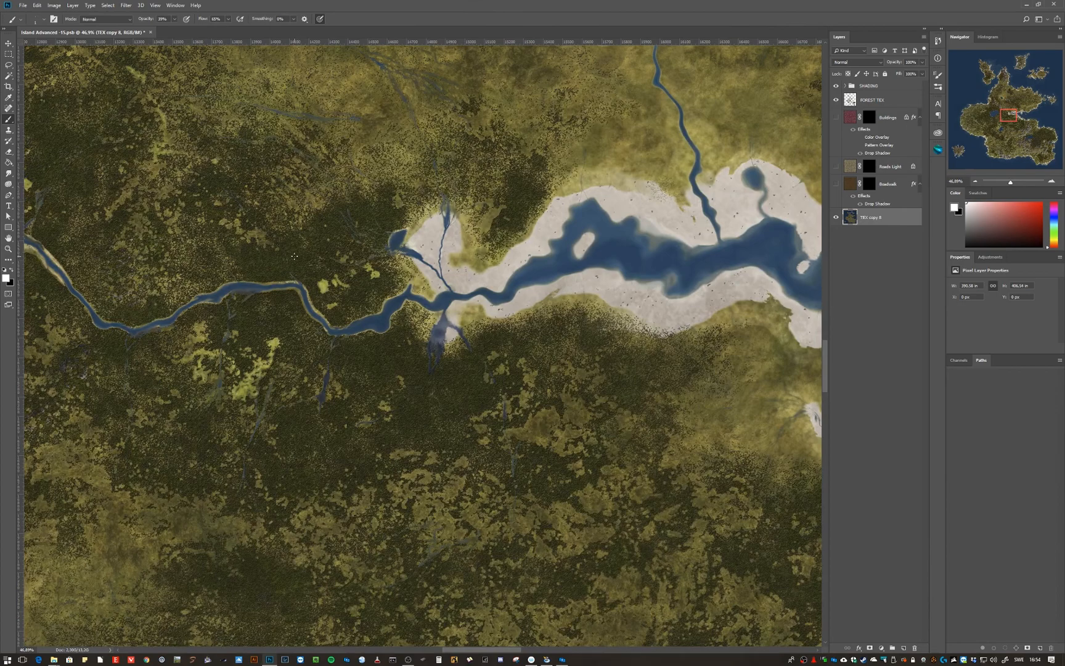
Set up the Sponge tool in Desaturate mode with a larger brush for the rocky mountain north of the lake.
left_click_drag(283, 267, 535, 428)
left_click_drag(347, 239, 478, 414)
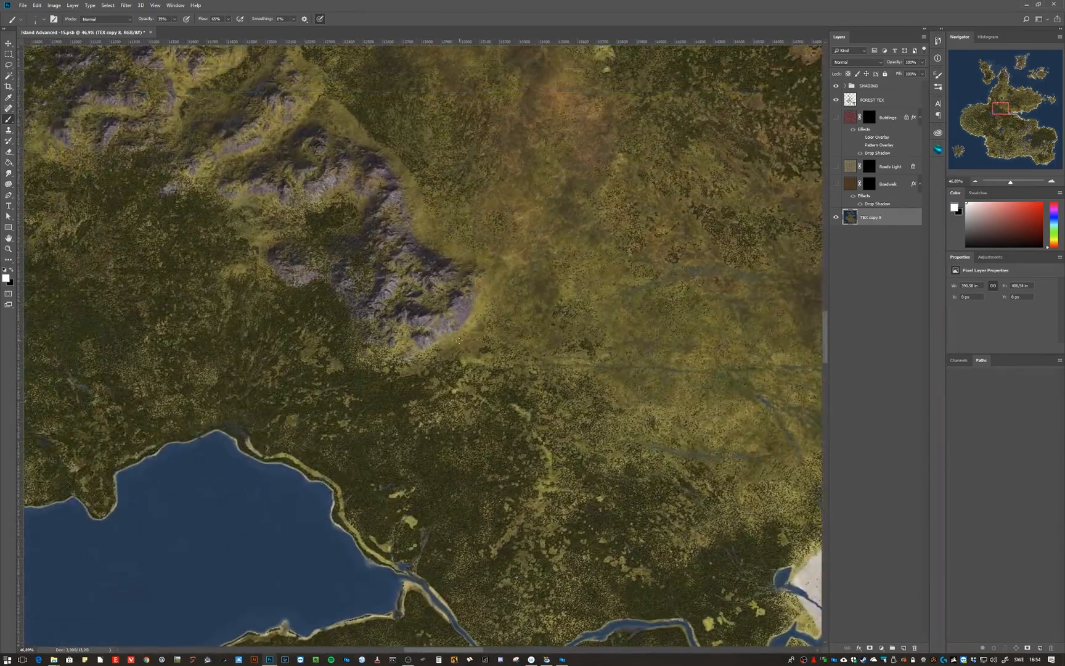
scroll(460, 340, "up", 3)
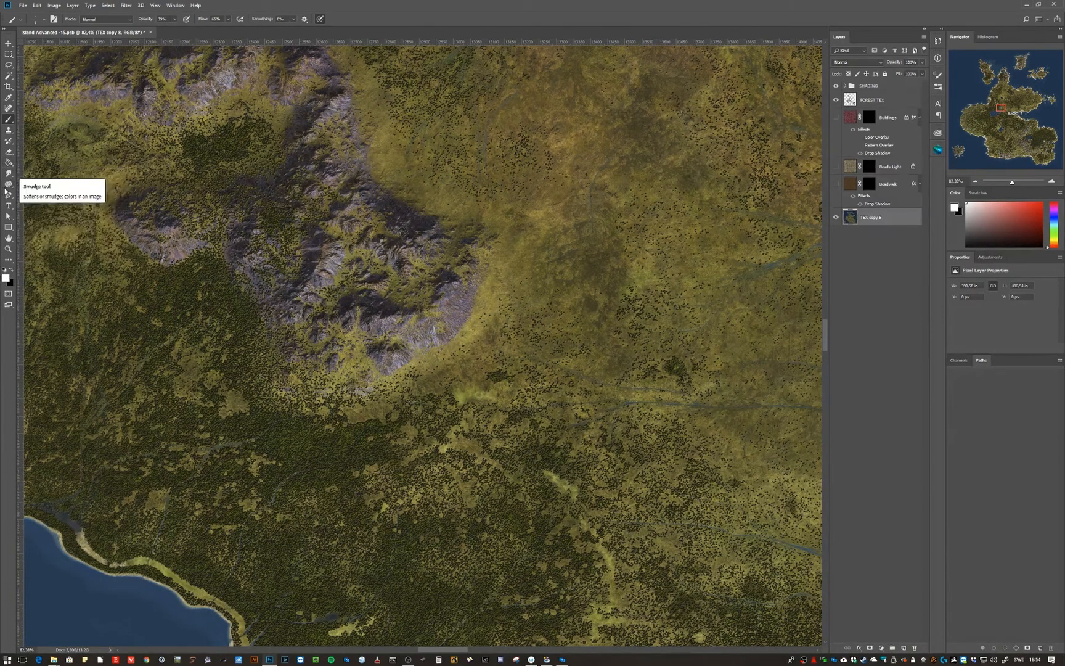
left_click(7, 185)
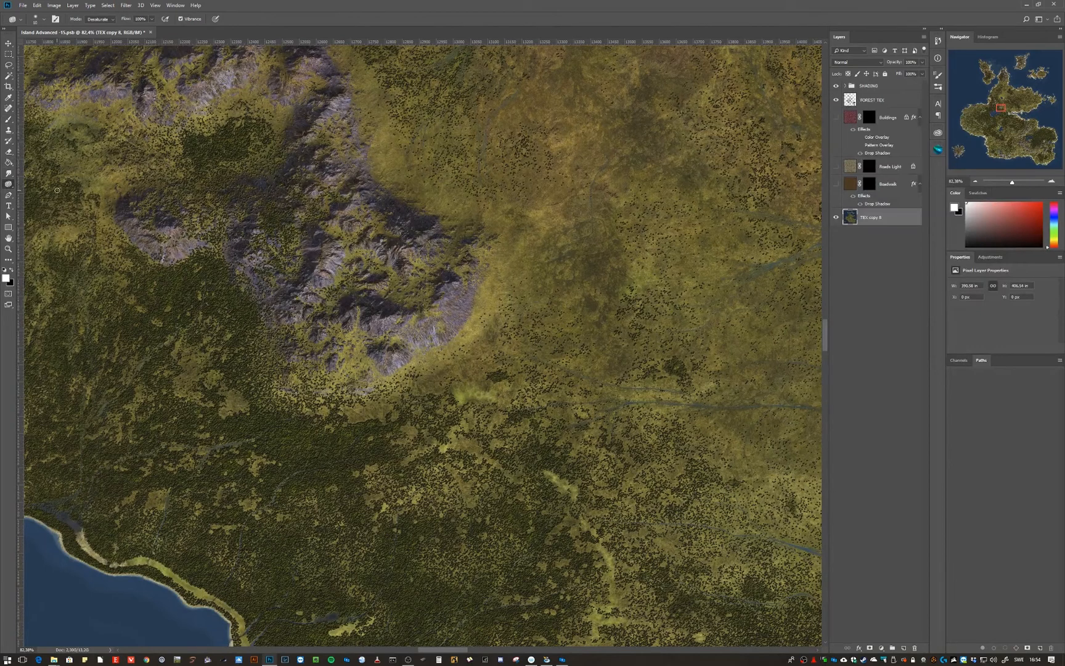
left_click(44, 20)
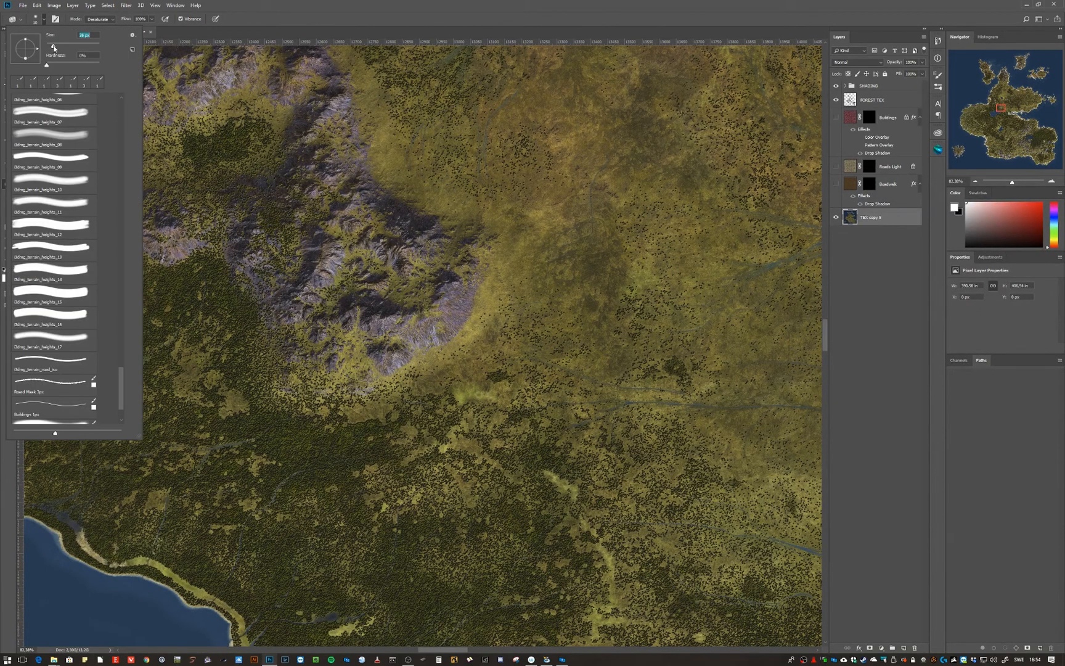
left_click(372, 18)
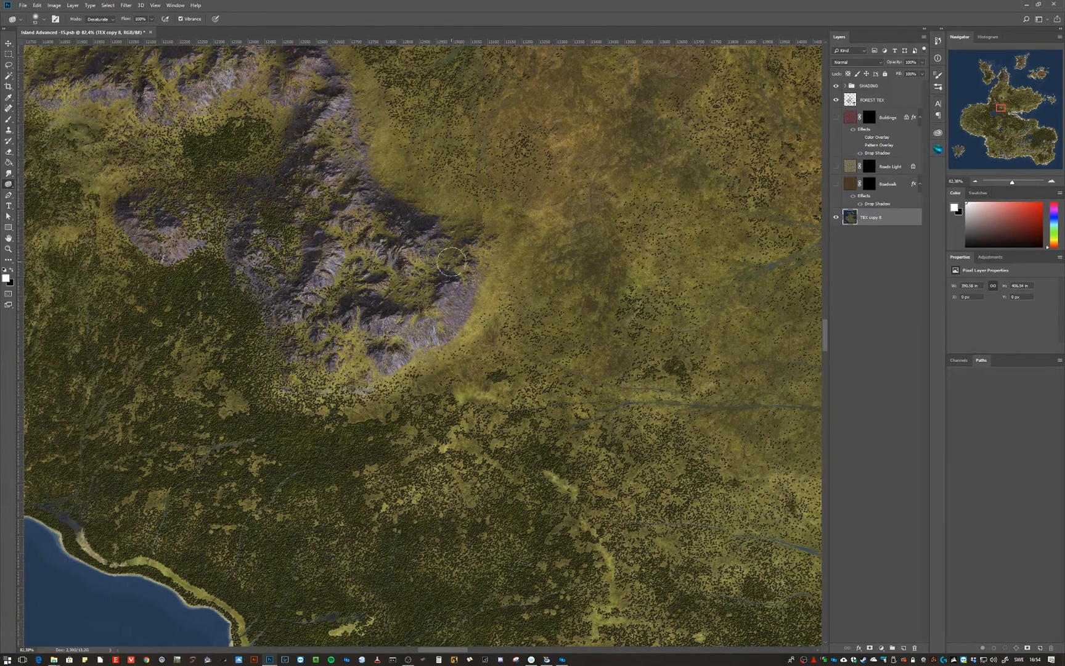
left_click_drag(458, 292, 459, 309)
Duplicate the TEX copy 8 layer and desaturate the purple rock along the mountain's southeastern edge on the copy.
right_click(887, 220)
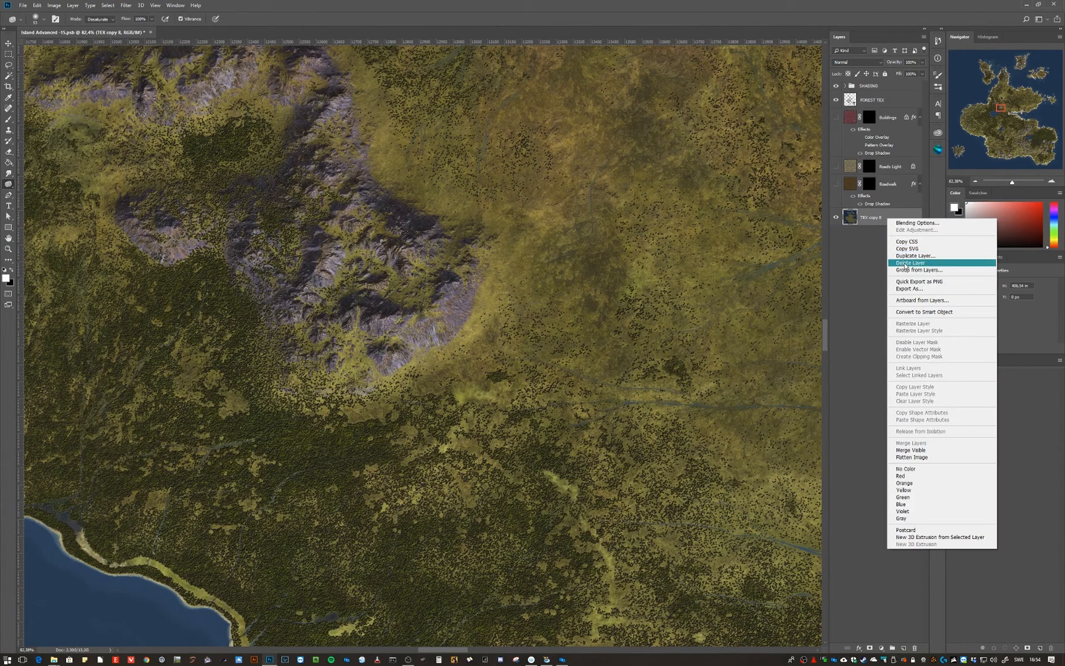
left_click(903, 250)
left_click(605, 207)
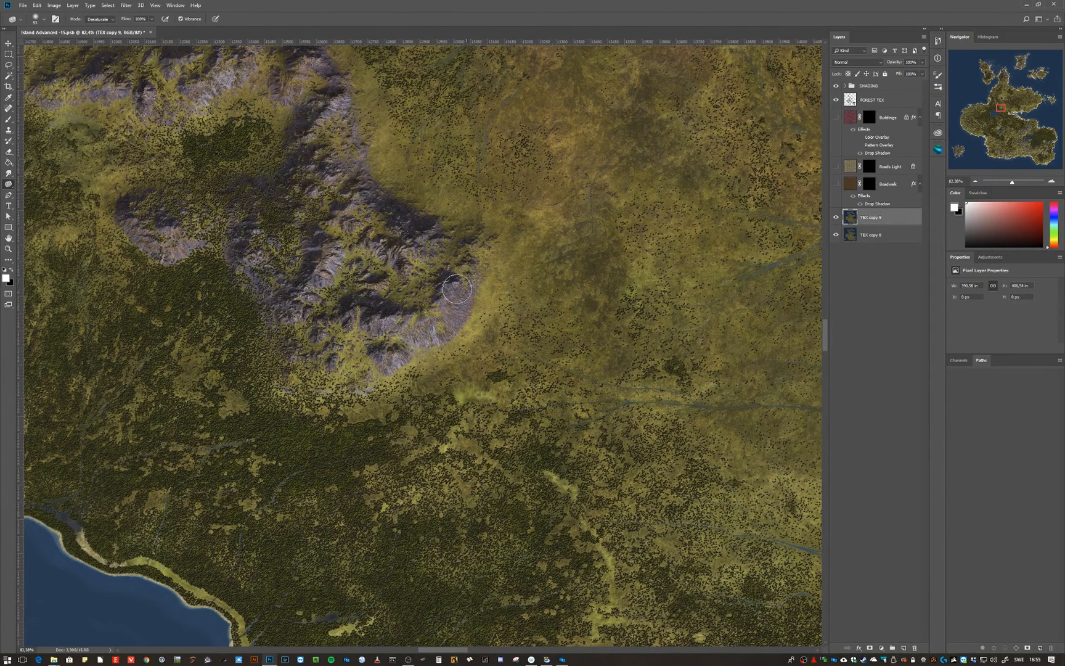
mouse_move(455, 312)
left_mouse_down()
mouse_move(425, 344)
mouse_move(418, 332)
mouse_move(384, 330)
mouse_move(376, 322)
mouse_move(395, 309)
mouse_move(381, 316)
mouse_move(363, 290)
mouse_move(413, 255)
mouse_move(426, 223)
mouse_move(473, 241)
mouse_move(436, 241)
mouse_move(391, 214)
mouse_move(449, 233)
mouse_move(475, 281)
mouse_move(487, 272)
mouse_move(458, 339)
mouse_move(412, 335)
mouse_move(448, 291)
mouse_move(431, 320)
mouse_move(382, 335)
mouse_move(389, 361)
mouse_move(371, 347)
mouse_move(350, 377)
left_mouse_up()
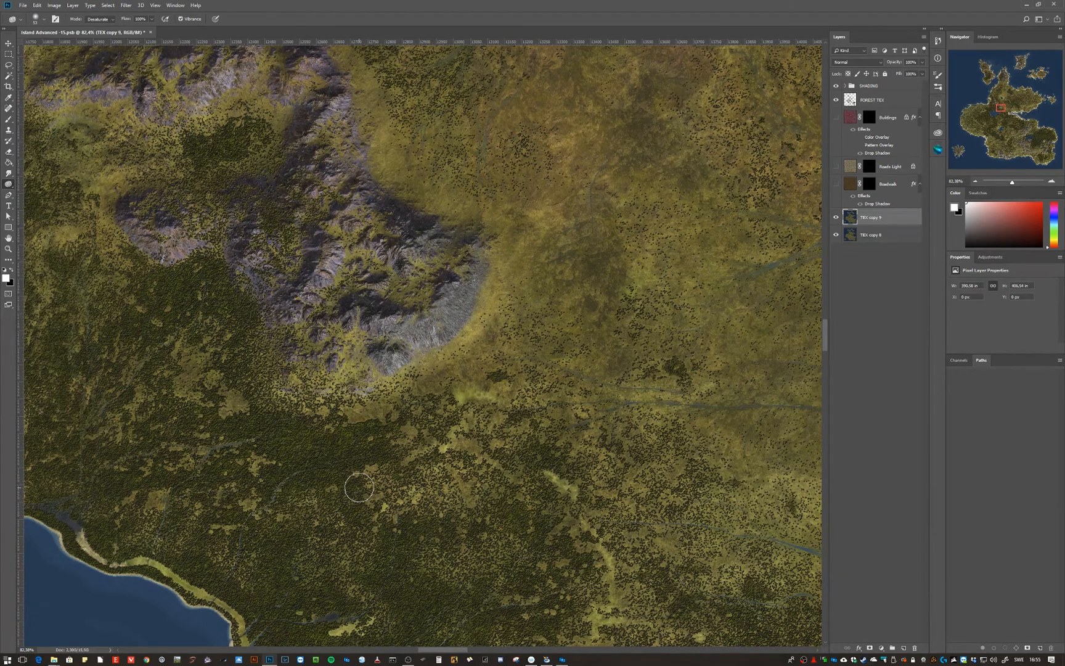
Desaturate the remaining purple rock along the mountain's eastern ridge with the Sponge tool on the TEX copy 9 layer.
mouse_move(313, 282)
left_mouse_down()
mouse_move(382, 293)
mouse_move(362, 286)
mouse_move(398, 256)
mouse_move(395, 207)
mouse_move(372, 190)
mouse_move(449, 241)
mouse_move(477, 232)
mouse_move(492, 242)
mouse_move(466, 307)
mouse_move(416, 345)
mouse_move(367, 378)
mouse_move(315, 373)
mouse_move(262, 307)
mouse_move(290, 320)
mouse_move(251, 278)
mouse_move(242, 246)
mouse_move(276, 286)
mouse_move(317, 249)
mouse_move(330, 271)
mouse_move(315, 252)
mouse_move(312, 214)
mouse_move(316, 235)
mouse_move(333, 197)
mouse_move(353, 184)
mouse_move(382, 197)
mouse_move(318, 150)
mouse_move(333, 114)
mouse_move(357, 145)
mouse_move(366, 130)
mouse_move(335, 96)
mouse_move(309, 138)
mouse_move(327, 254)
mouse_move(409, 199)
mouse_move(338, 148)
mouse_move(350, 141)
mouse_move(338, 146)
mouse_move(353, 250)
mouse_move(342, 154)
left_mouse_up()
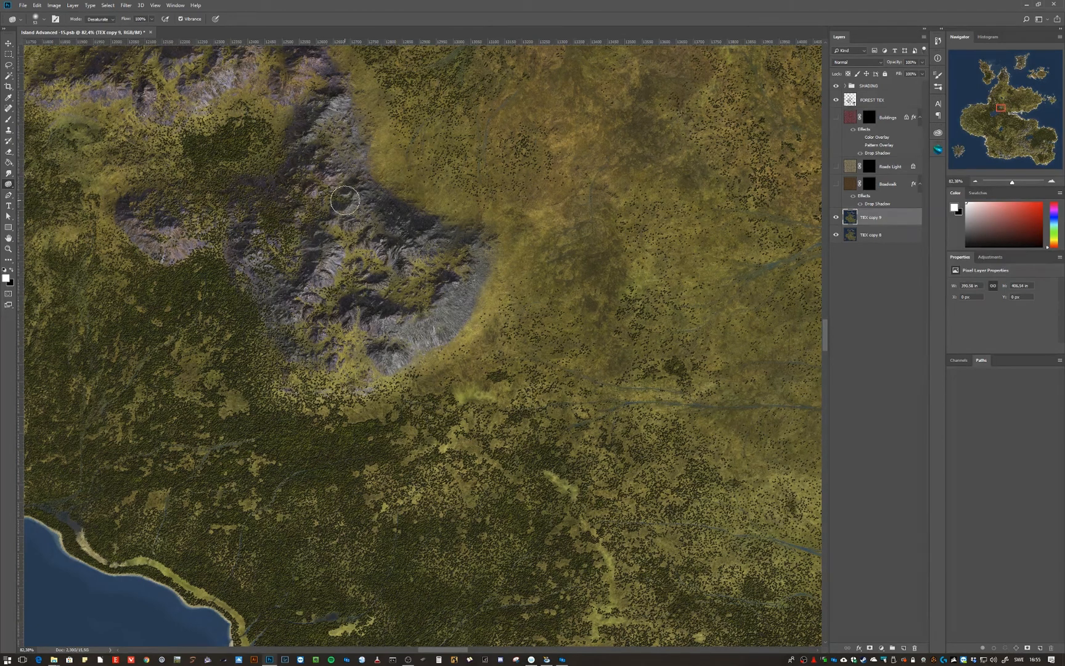
scroll(344, 200, "down", 4)
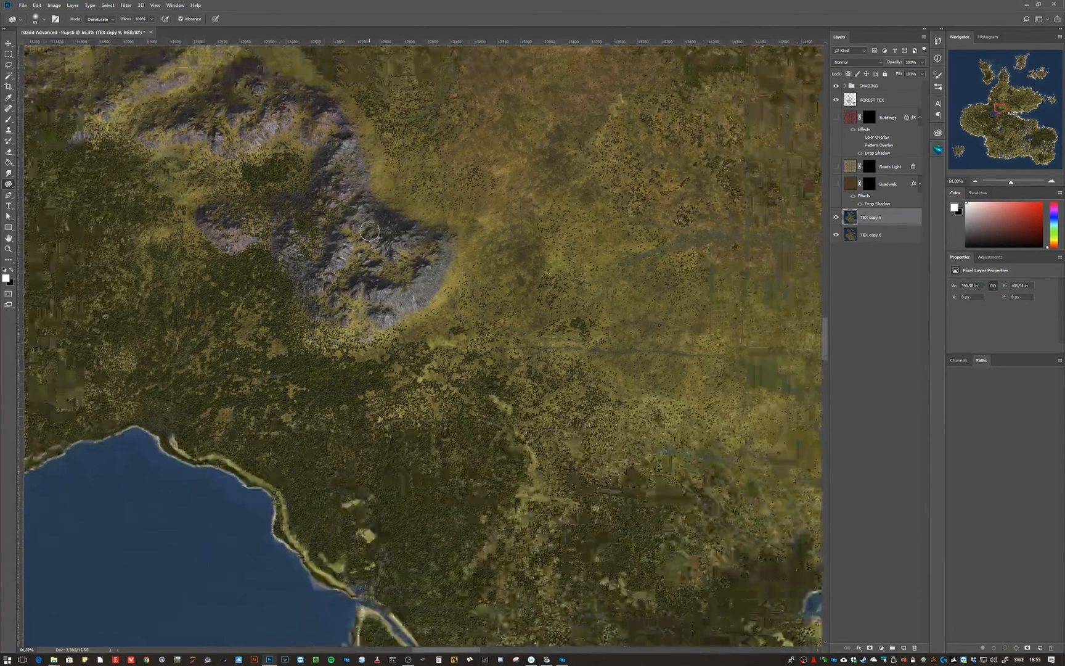
Examine the terrain between the desaturated mountain and the lake, and the shaded rocky slopes to the northwest up close.
left_click_drag(333, 345, 514, 284)
left_click_drag(511, 330, 506, 276)
left_click_drag(568, 309, 496, 274)
left_click_drag(575, 254, 529, 314)
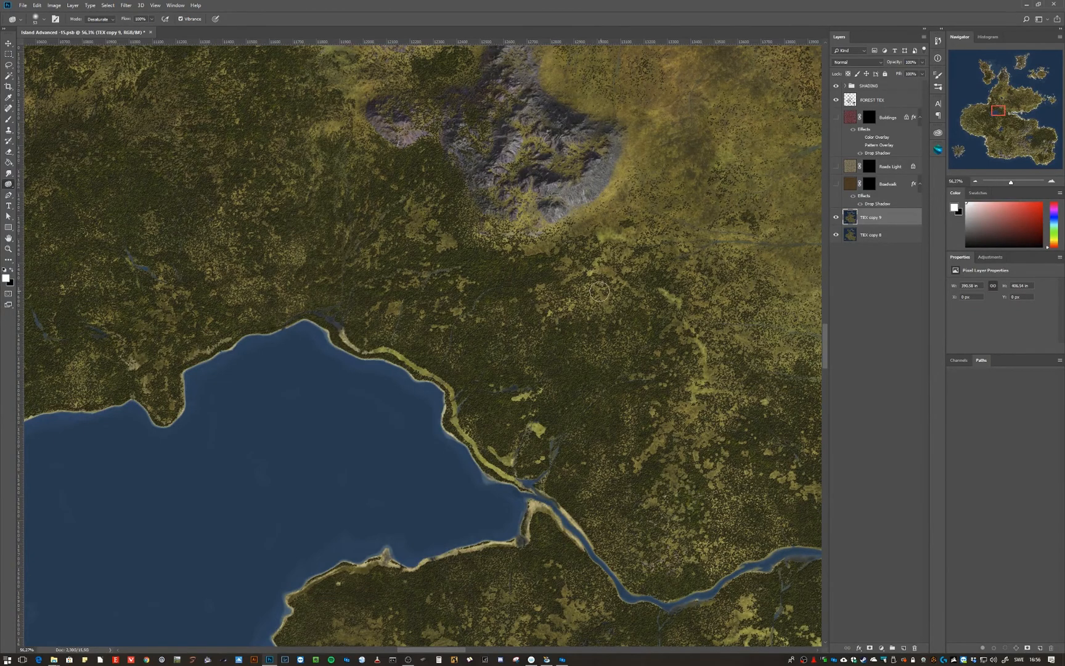
left_click_drag(594, 275, 530, 422)
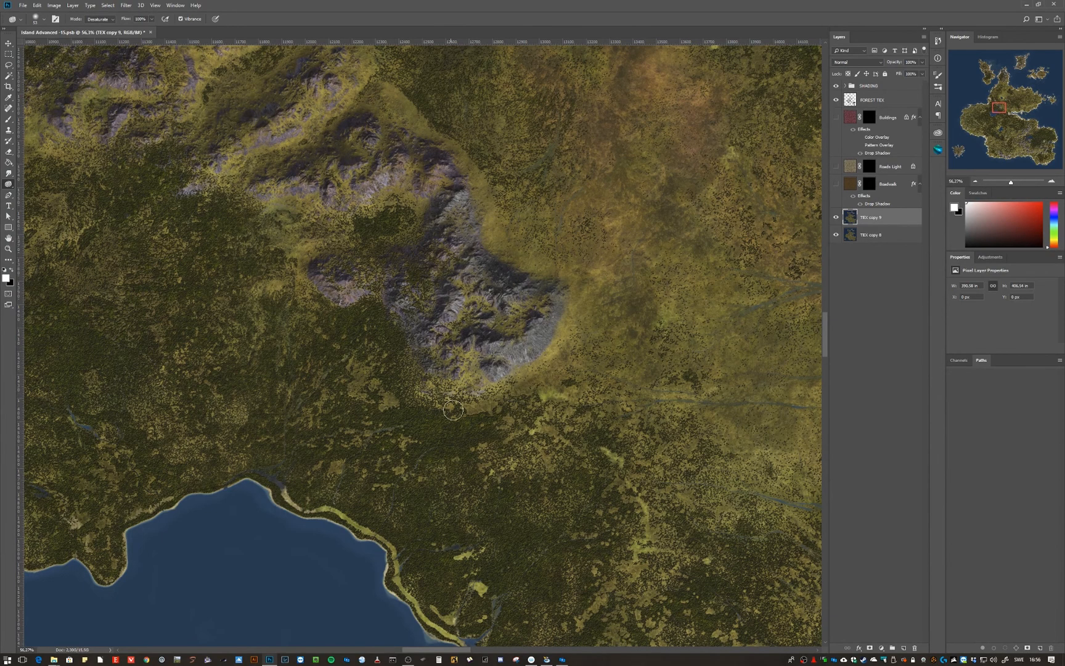
scroll(454, 420, "up", 2)
left_click_drag(345, 345, 595, 499)
scroll(364, 276, "up", 1)
scroll(365, 277, "up", 2)
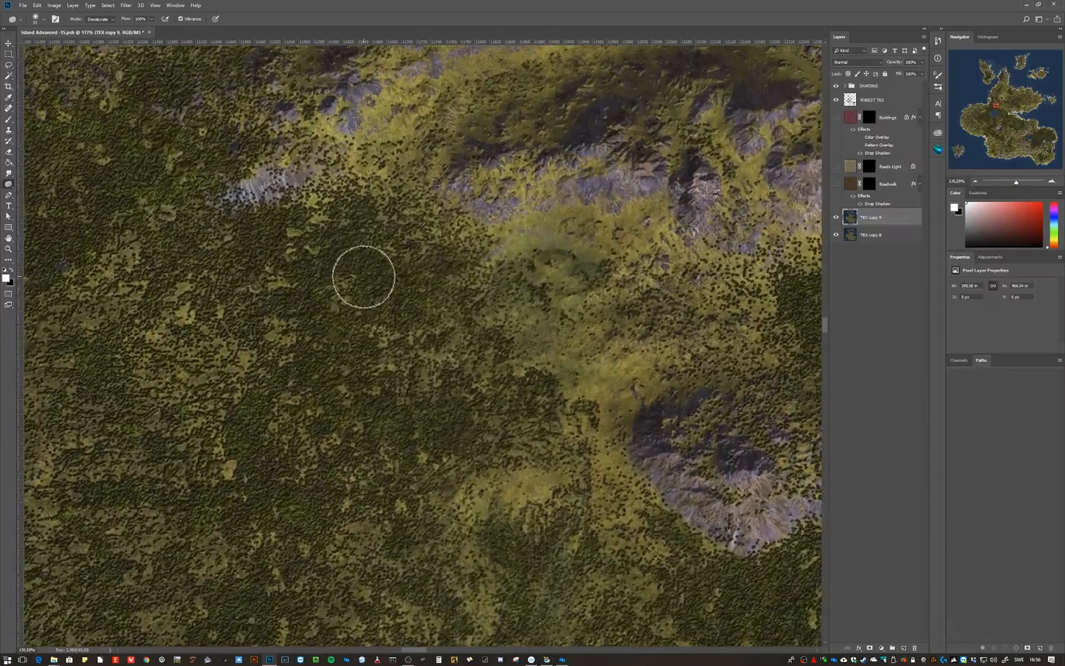
scroll(362, 276, "up", 4)
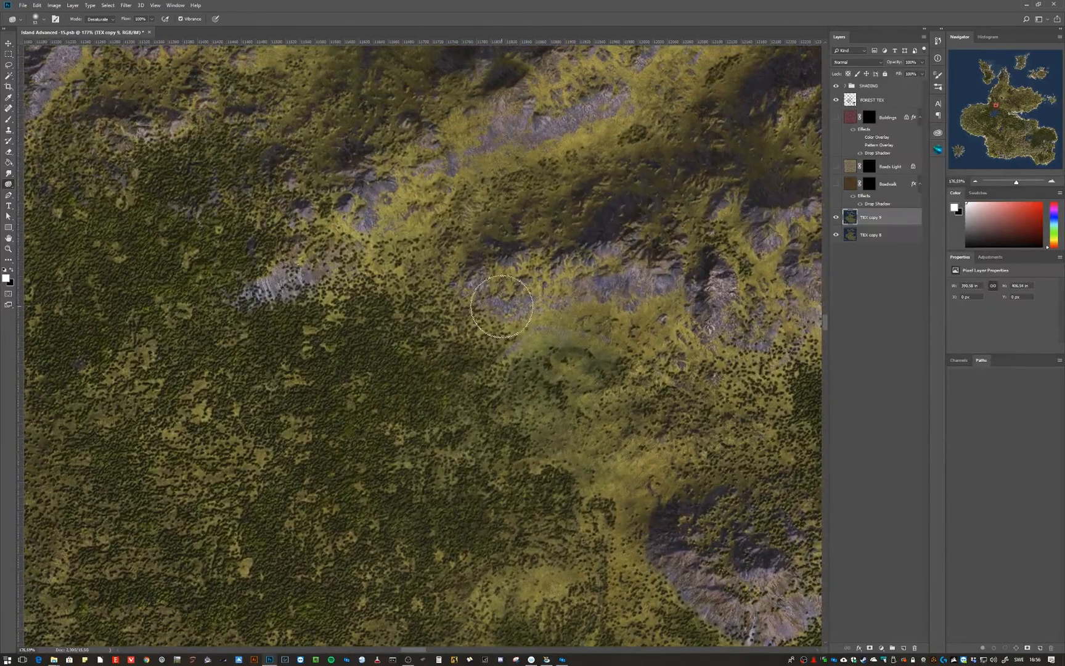
Expand the SHADING group and add a layer mask to its SHADOW layer.
left_click(857, 86)
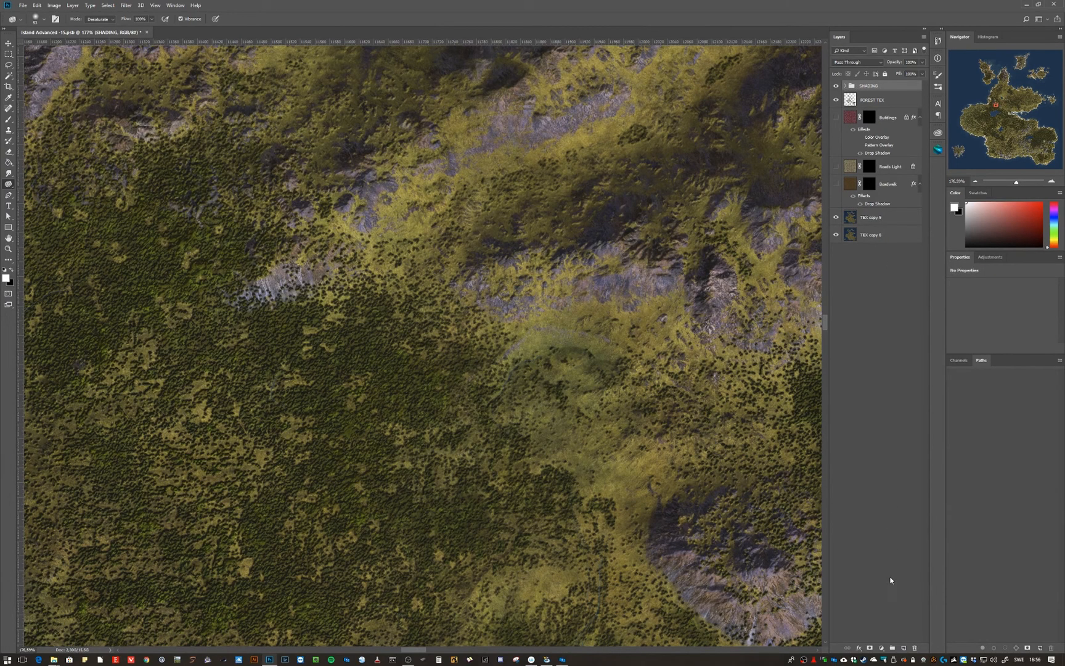
left_click(847, 86)
left_click(870, 119)
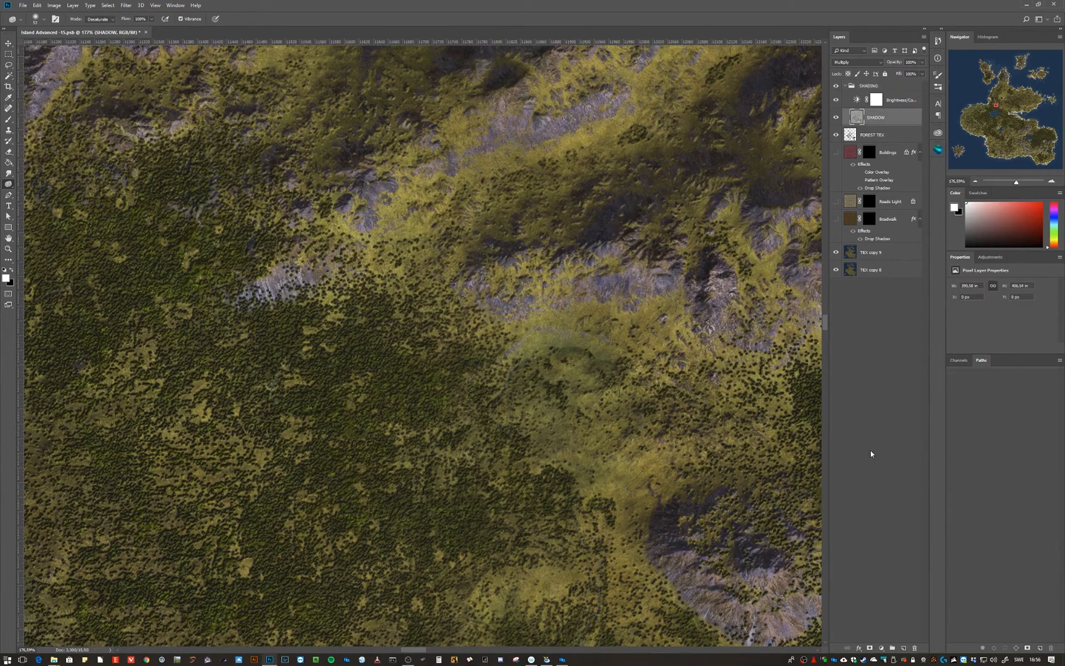
left_click(870, 647)
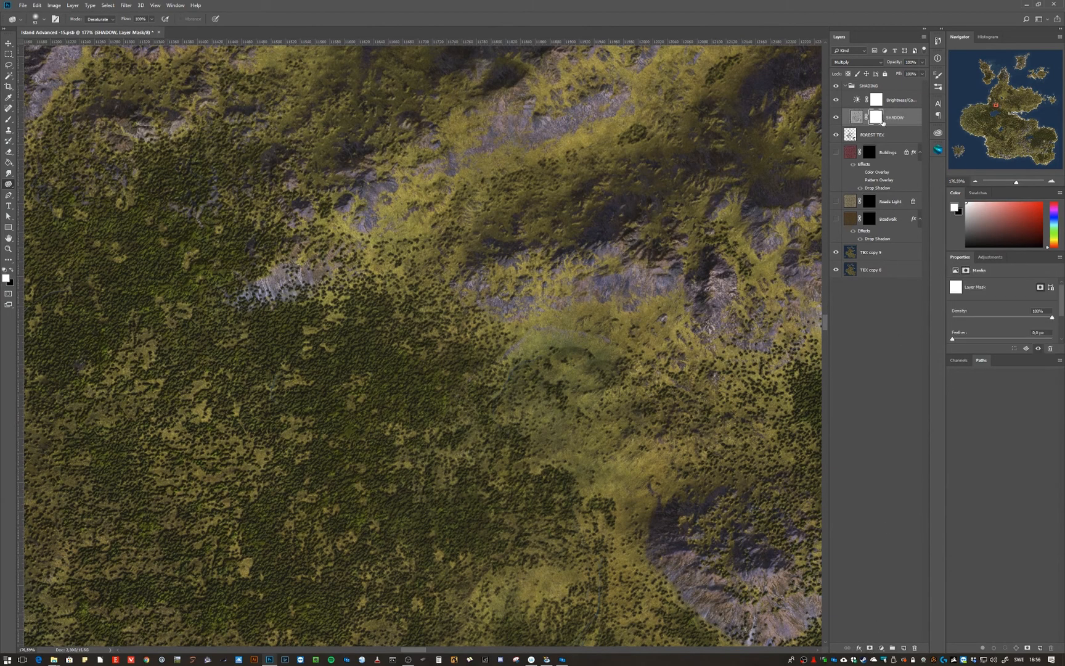
Set up a soft brush with 0% hardness and black as the foreground color for painting on the SHADOW mask.
left_click(9, 119)
left_click(10, 270)
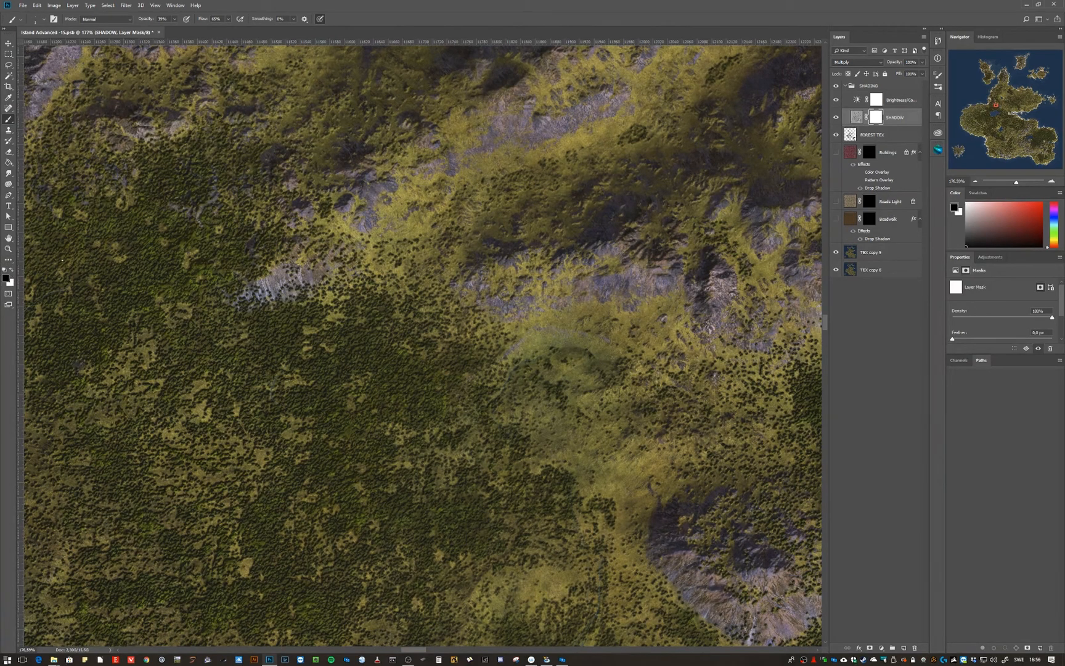
left_click(43, 20)
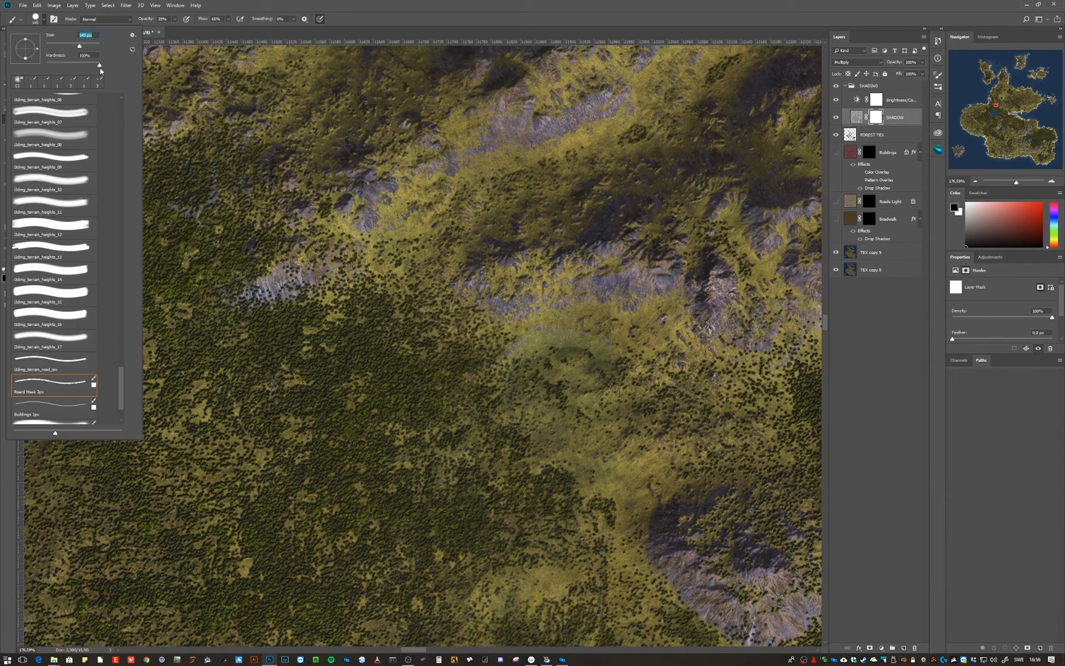
left_click_drag(99, 65, 47, 65)
left_click(247, 18)
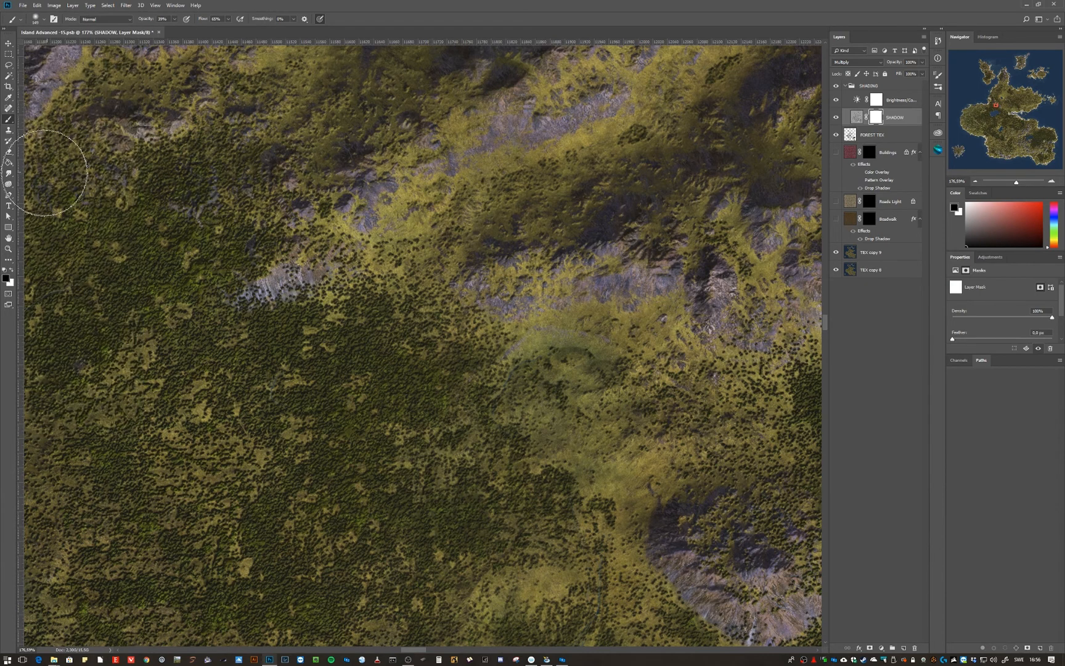
left_click(10, 270)
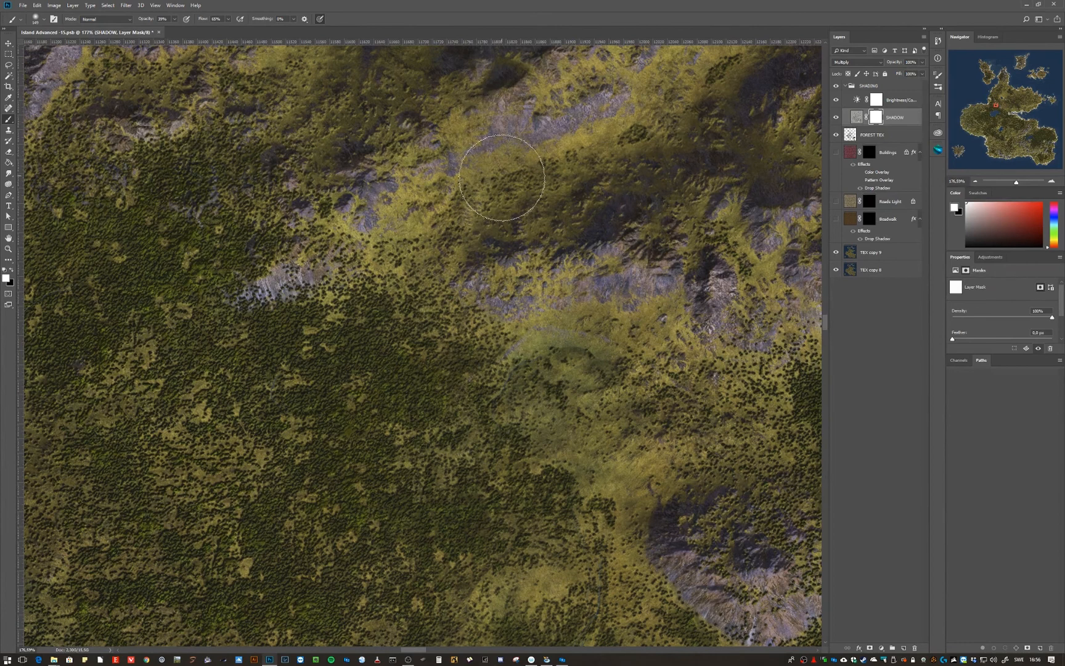
left_click(10, 270)
Paint black on the SHADOW layer's mask over the northwestern slopes and the green hollow below them to lighten their shading.
mouse_move(432, 176)
left_mouse_down()
mouse_move(415, 162)
mouse_move(465, 240)
mouse_move(507, 288)
mouse_move(532, 296)
mouse_move(491, 268)
mouse_move(522, 230)
mouse_move(554, 210)
mouse_move(594, 218)
mouse_move(637, 208)
mouse_move(627, 289)
mouse_move(534, 296)
mouse_move(539, 399)
left_mouse_up()
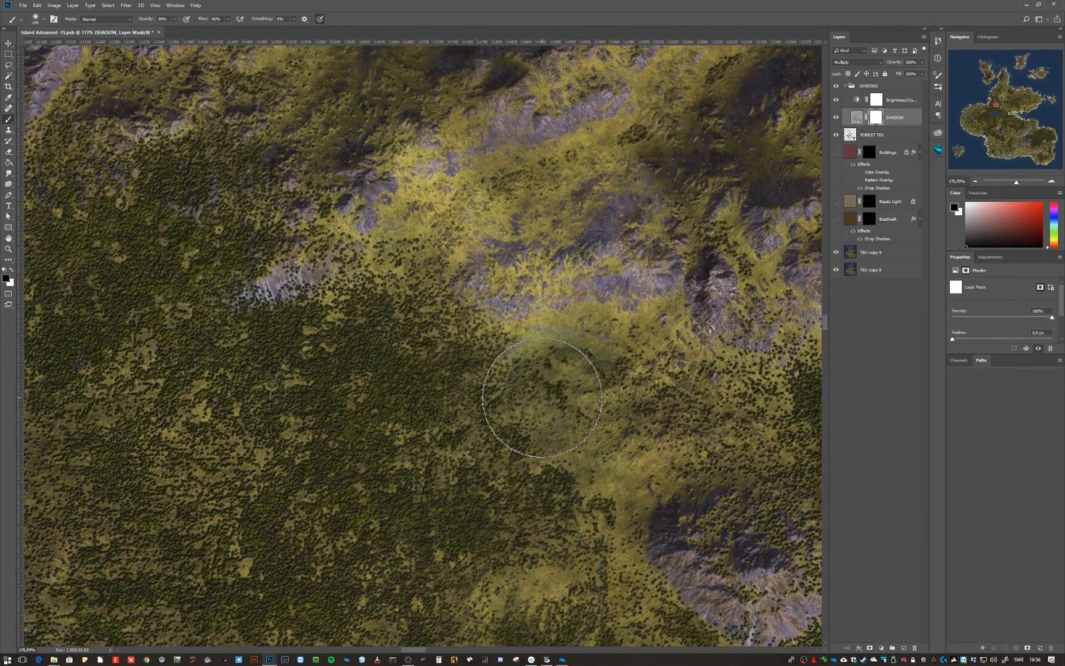
scroll(554, 416, "down", 3)
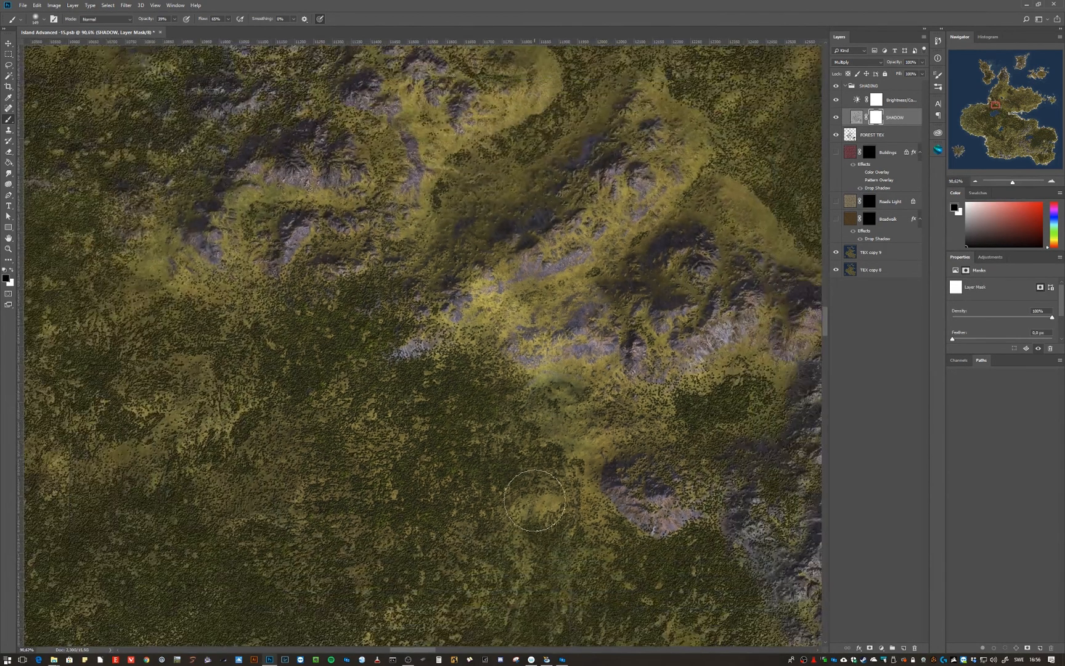
left_click_drag(534, 499, 392, 387)
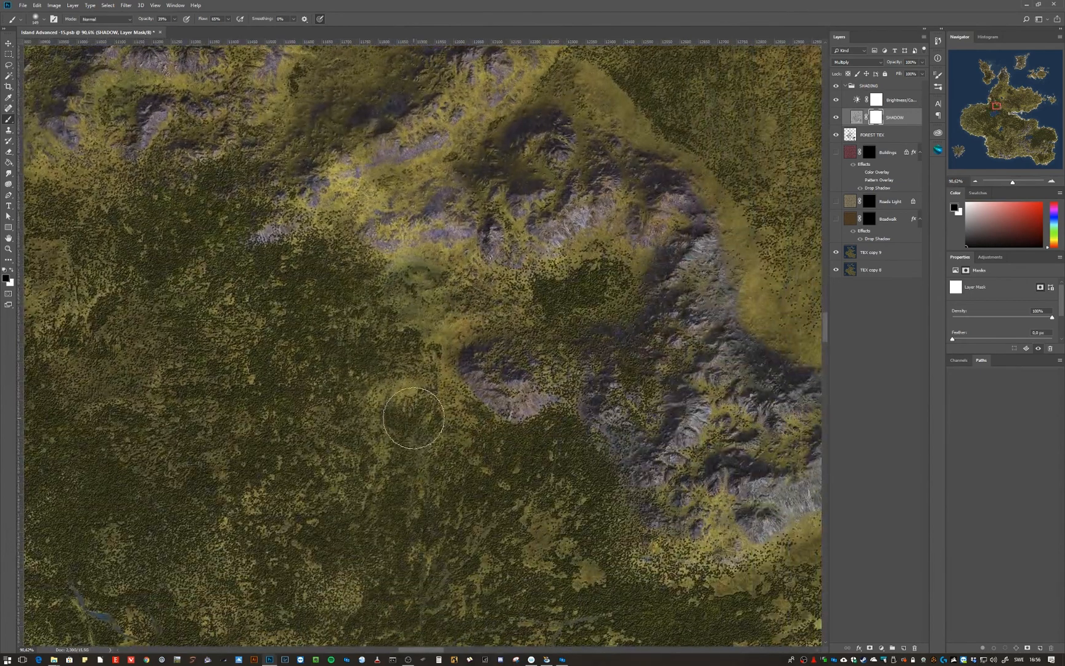
mouse_move(449, 205)
left_mouse_down()
mouse_move(435, 223)
mouse_move(444, 247)
mouse_move(447, 231)
mouse_move(498, 259)
mouse_move(421, 234)
mouse_move(432, 284)
mouse_move(422, 309)
left_mouse_up()
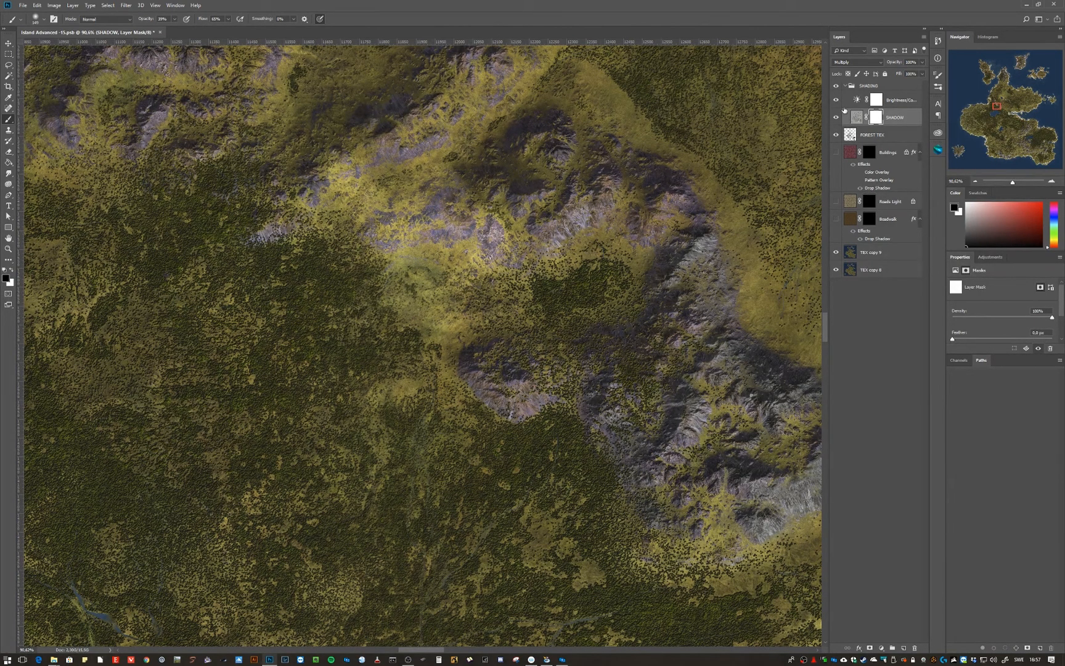
Delete the SHADOW layer's mask and collapse the SHADING group.
right_click(875, 119)
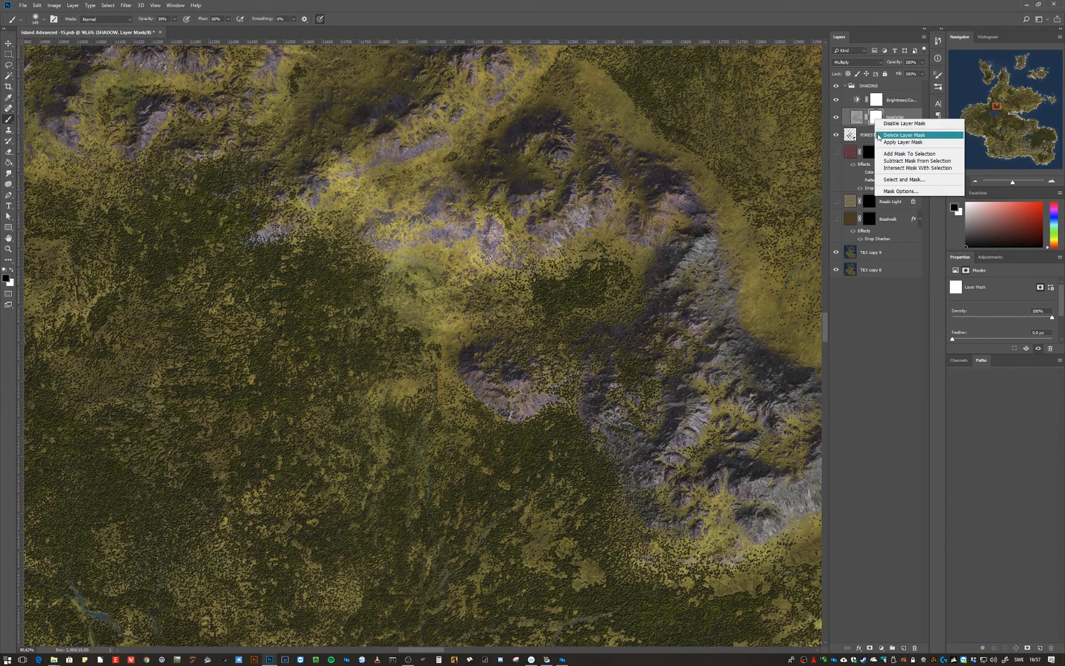
left_click(904, 134)
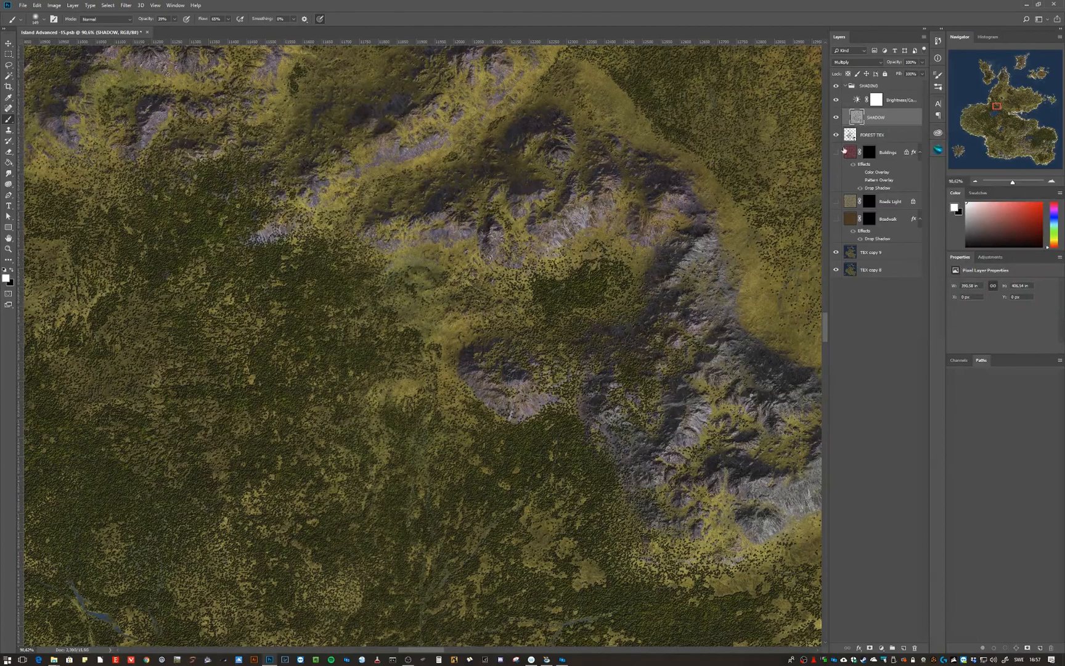
left_click(846, 87)
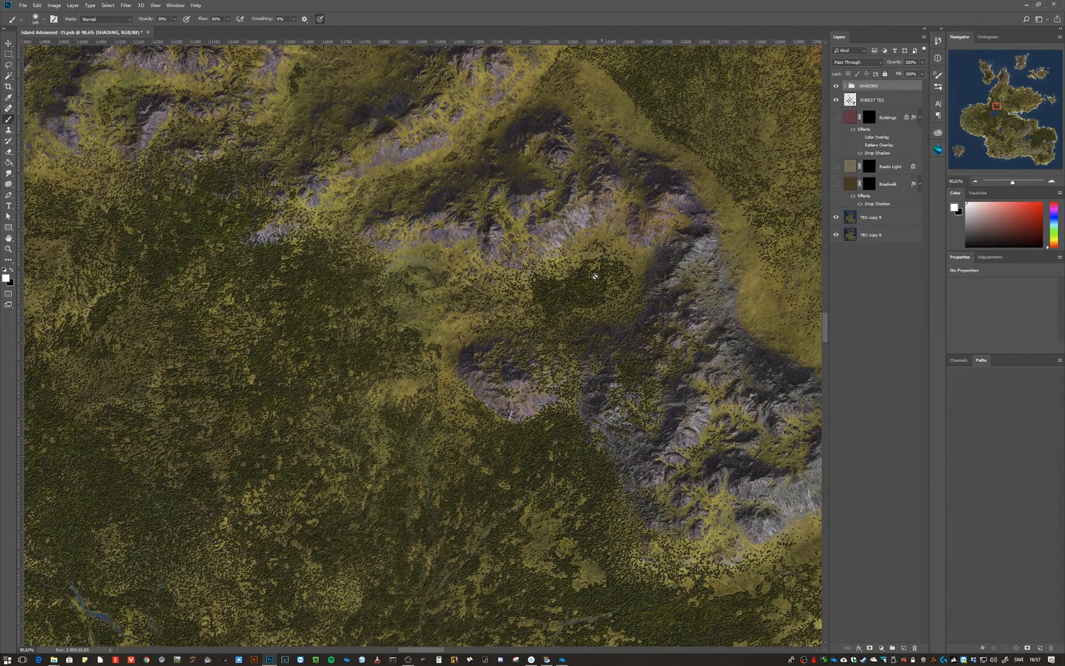
Clone forest over the elongated clearing south of the small pond near the lake's eastern shore on the FOREST TEX layer.
left_click_drag(635, 511, 556, 284)
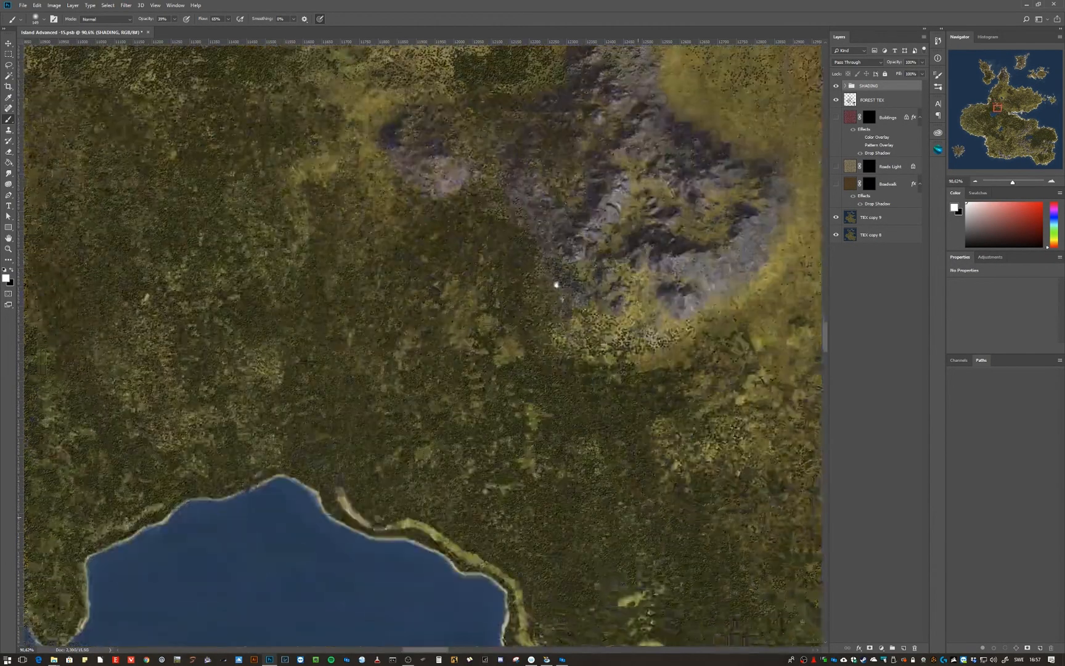
left_click_drag(579, 506, 502, 321)
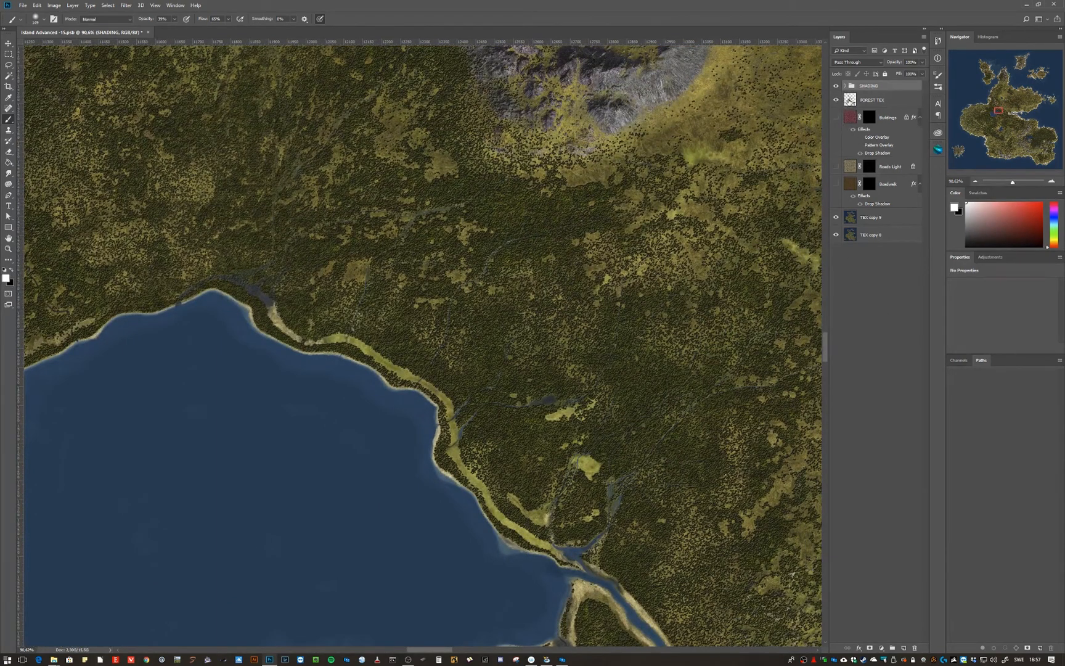
left_click(872, 99)
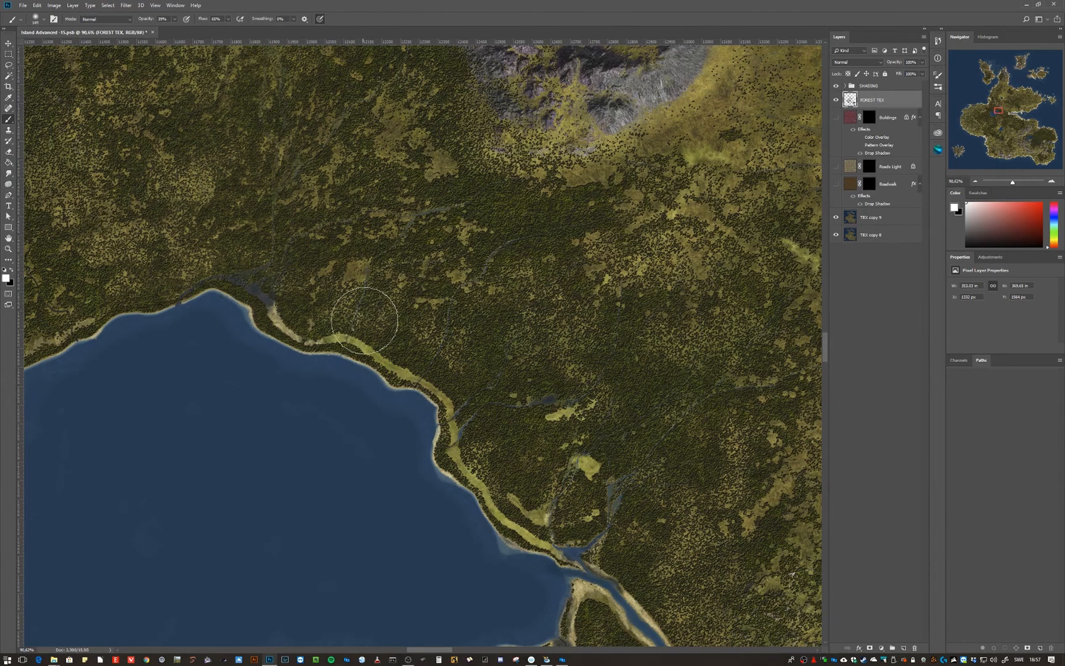
scroll(392, 395, "up", 5)
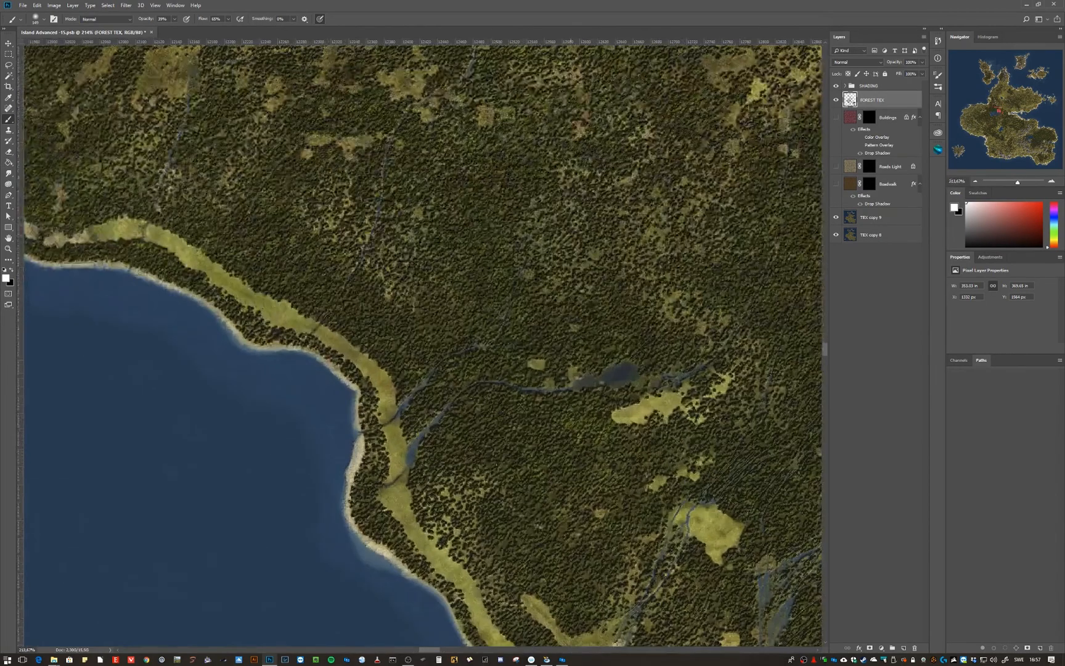
left_click_drag(607, 478, 459, 369)
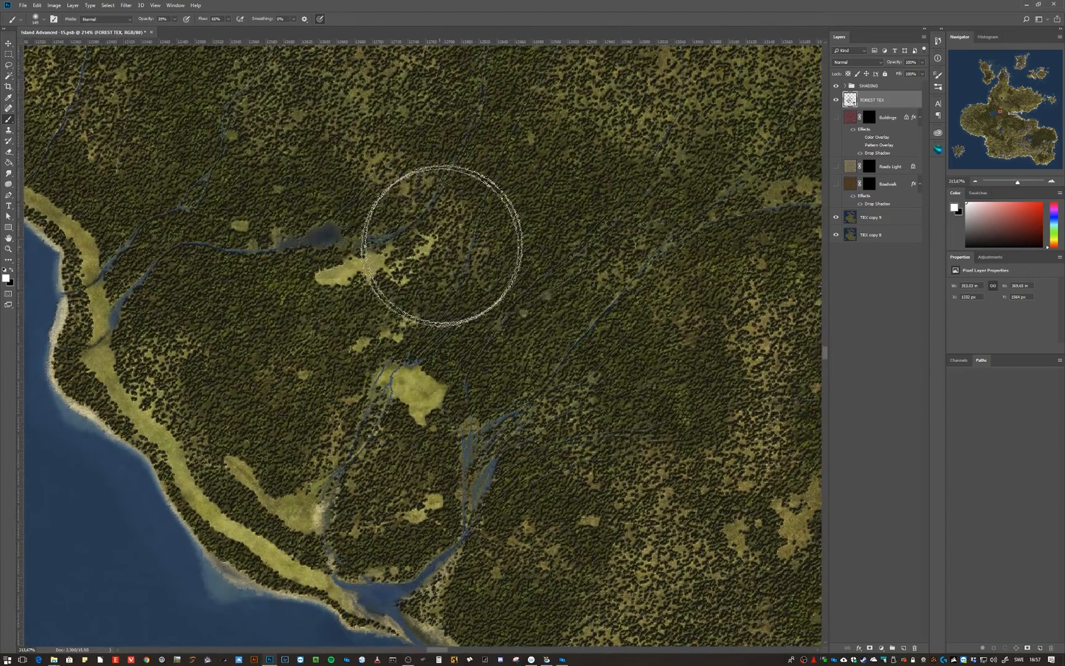
left_click(10, 130)
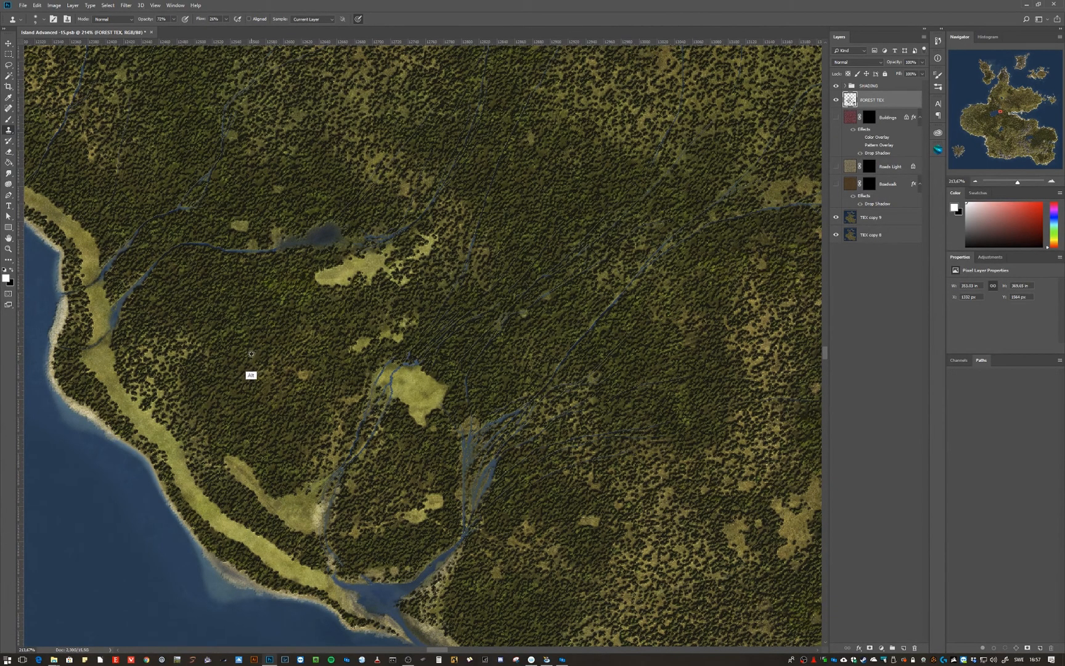
mouse_move(325, 289)
left_mouse_down()
mouse_move(353, 276)
mouse_move(334, 268)
mouse_move(317, 280)
mouse_move(338, 280)
mouse_move(356, 253)
left_mouse_up()
mouse_move(370, 273)
left_mouse_down()
mouse_move(384, 253)
mouse_move(400, 283)
mouse_move(367, 277)
mouse_move(383, 267)
mouse_move(401, 280)
mouse_move(398, 255)
mouse_move(412, 257)
mouse_move(372, 251)
mouse_move(314, 291)
left_mouse_up()
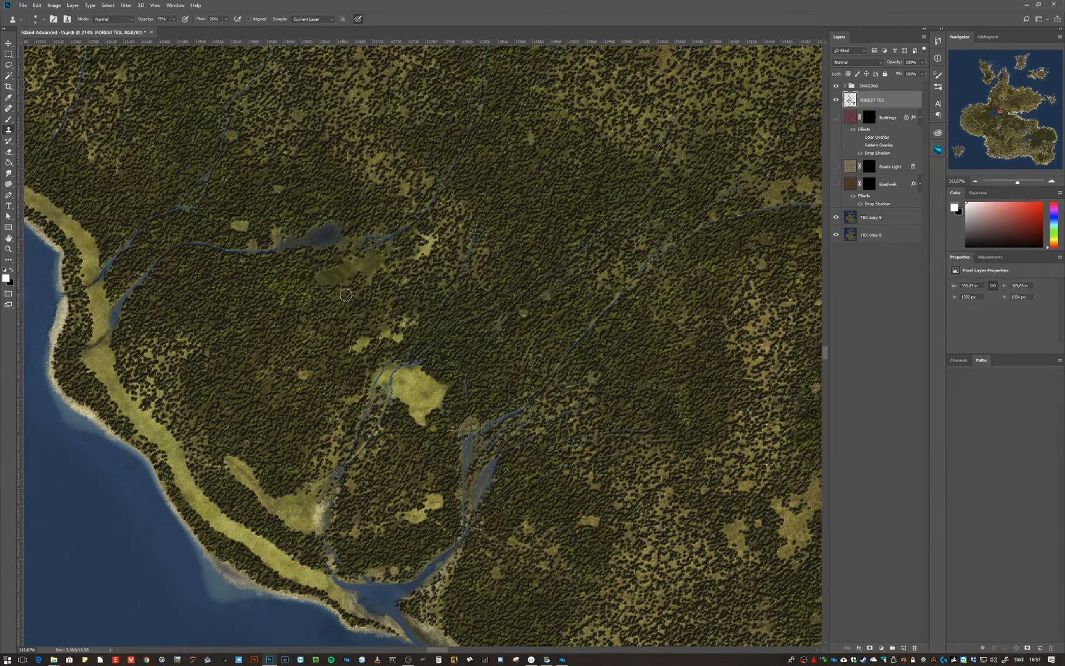
Clone tree shading over the filled clearing on the SHADOW layer, using the Clone Stamp at 100% opacity and 62% flow.
left_click(846, 85)
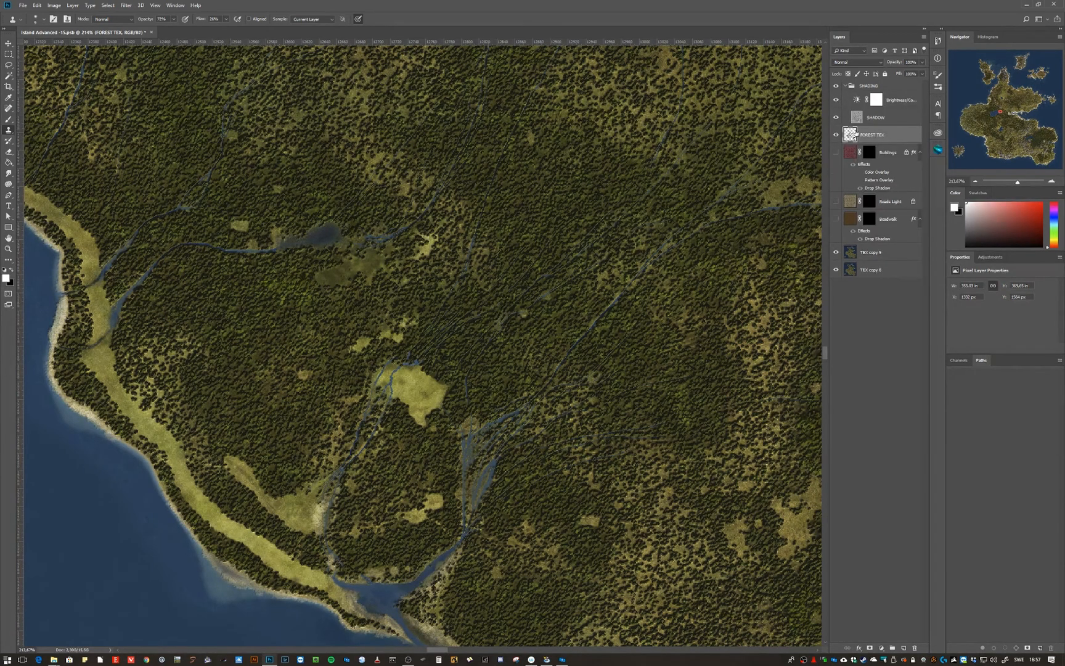
left_click(863, 117)
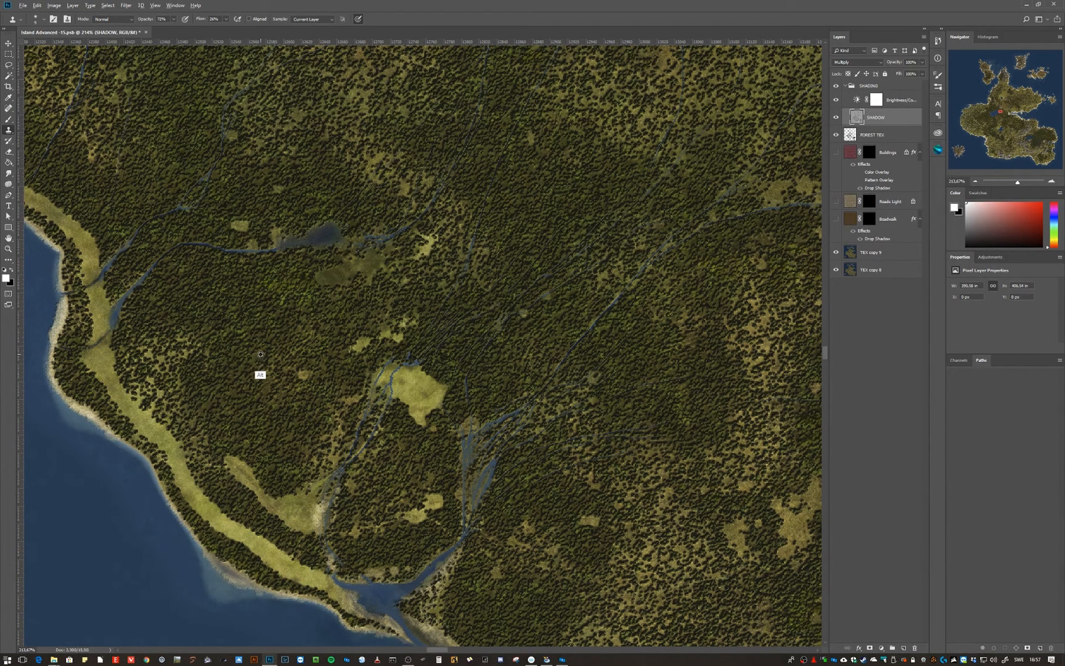
mouse_move(318, 282)
left_mouse_down()
mouse_move(336, 268)
mouse_move(319, 285)
mouse_move(317, 275)
left_mouse_up()
mouse_move(174, 20)
left_mouse_down()
mouse_move(180, 31)
mouse_move(242, 29)
left_mouse_up()
left_click(226, 19)
left_click_drag(345, 282, 395, 248)
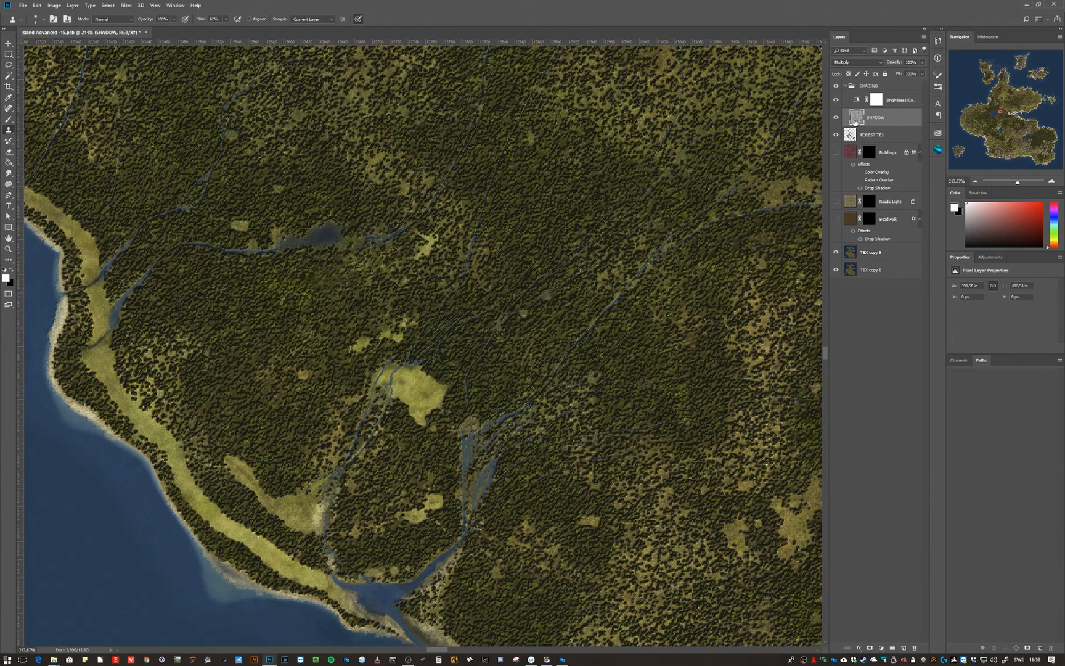
Create a new clearing southwest of the pond by cloning the lake's flat shading onto SHADOW and erasing FOREST TEX there.
left_click(91, 537, "alt")
mouse_move(313, 289)
left_mouse_down()
mouse_move(324, 328)
mouse_move(304, 288)
mouse_move(295, 325)
mouse_move(302, 292)
mouse_move(325, 313)
mouse_move(319, 334)
mouse_move(293, 335)
mouse_move(317, 330)
mouse_move(318, 299)
mouse_move(290, 320)
mouse_move(315, 329)
mouse_move(310, 308)
left_mouse_up()
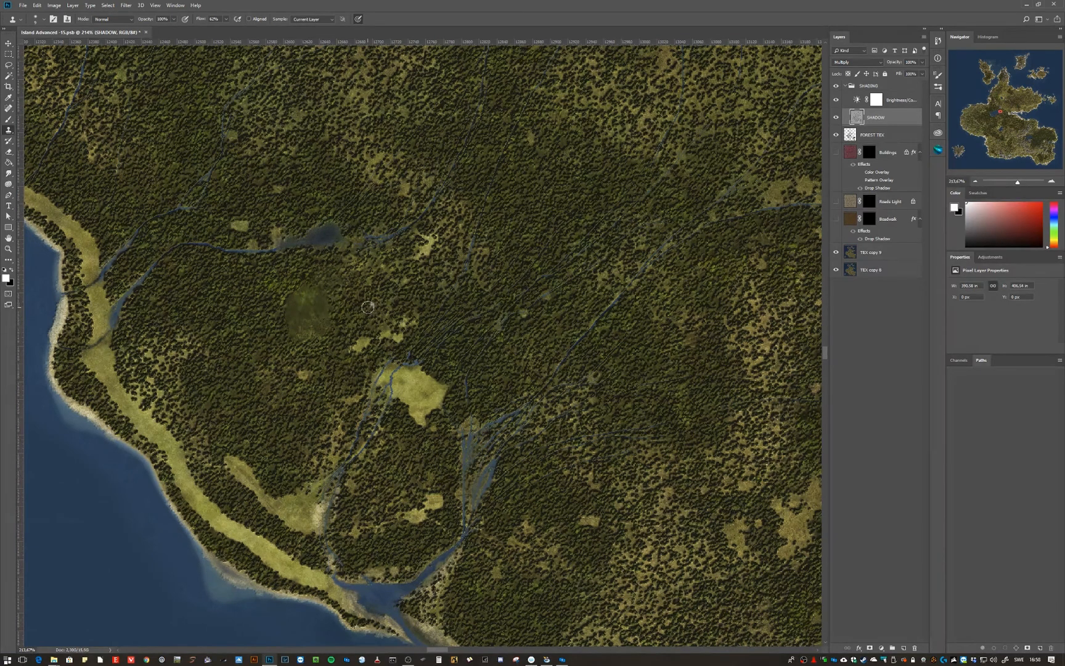
left_click(852, 135)
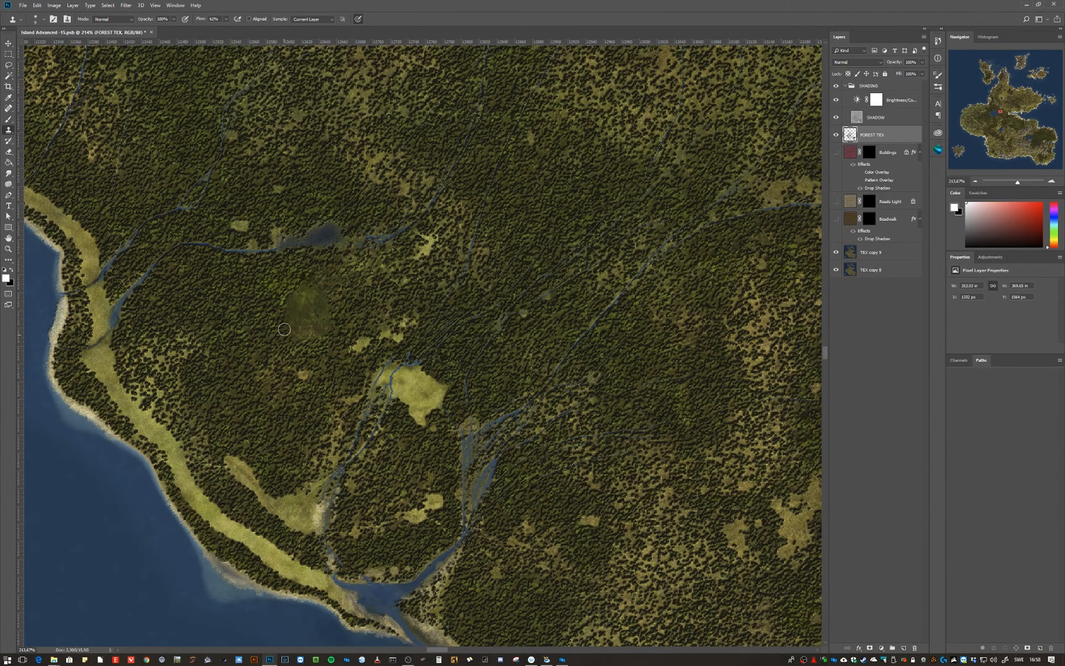
left_click(9, 151)
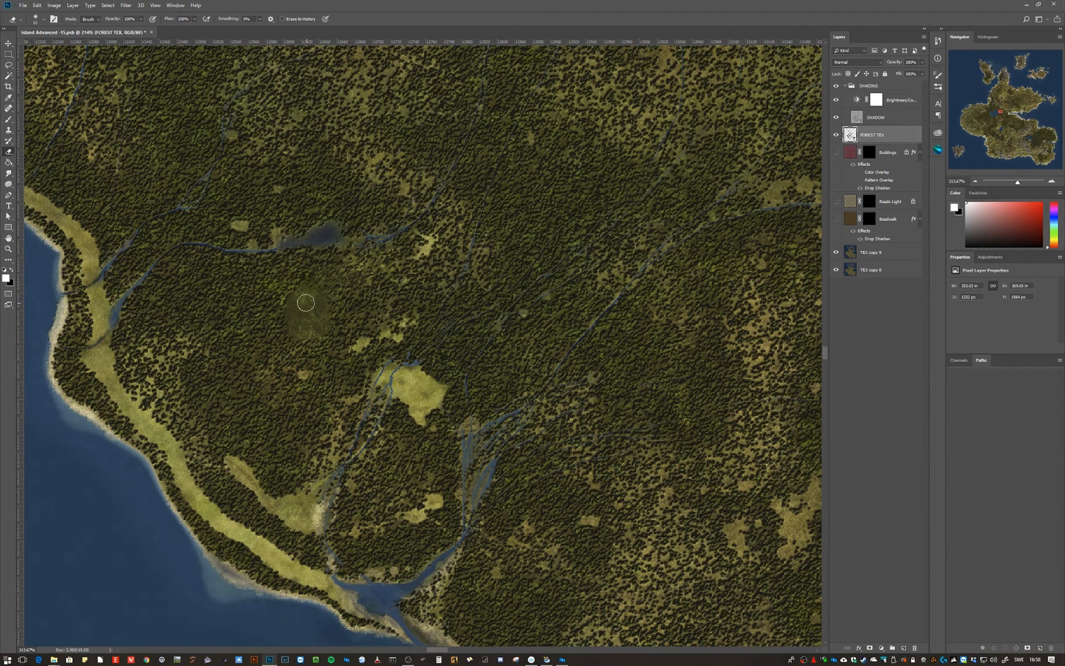
mouse_move(306, 302)
left_mouse_down()
mouse_move(296, 325)
mouse_move(293, 310)
mouse_move(295, 319)
mouse_move(313, 304)
mouse_move(324, 321)
mouse_move(301, 331)
mouse_move(319, 325)
mouse_move(308, 305)
left_mouse_up()
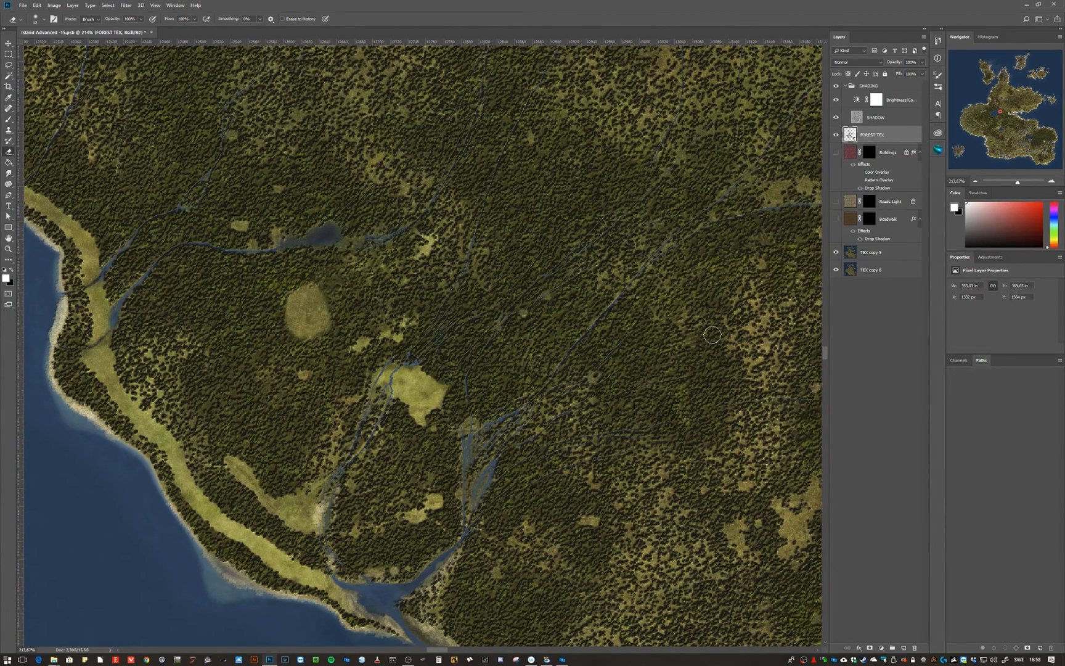
Compare the area with FOREST TEX hidden, and undo the clearing made southwest of the pond on FOREST TEX and SHADOW.
left_click(837, 135)
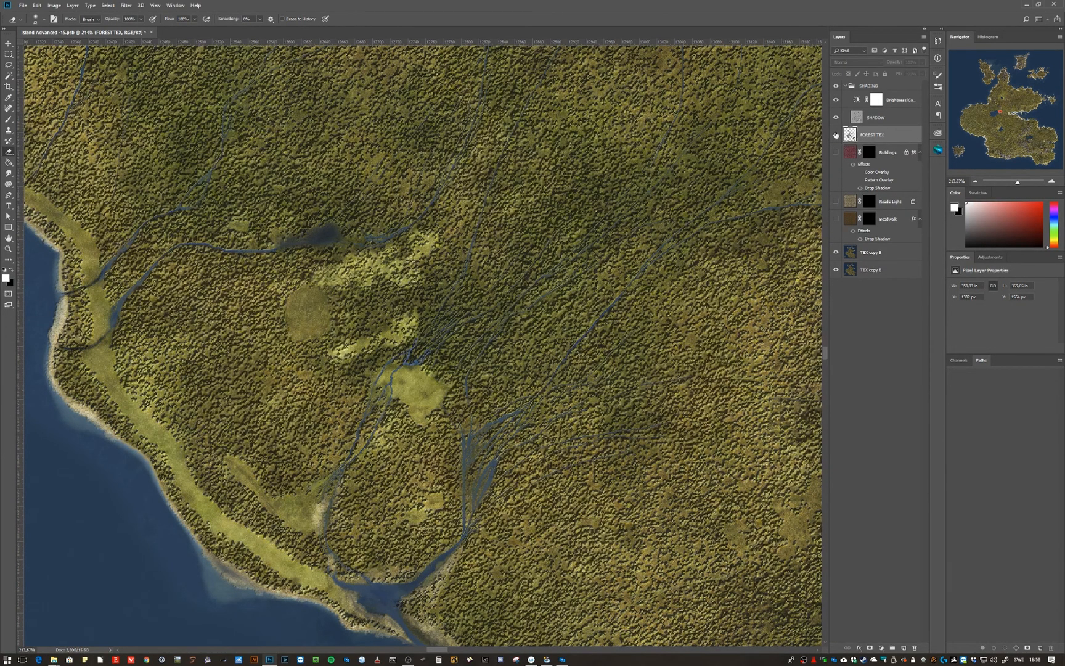
left_click(837, 135)
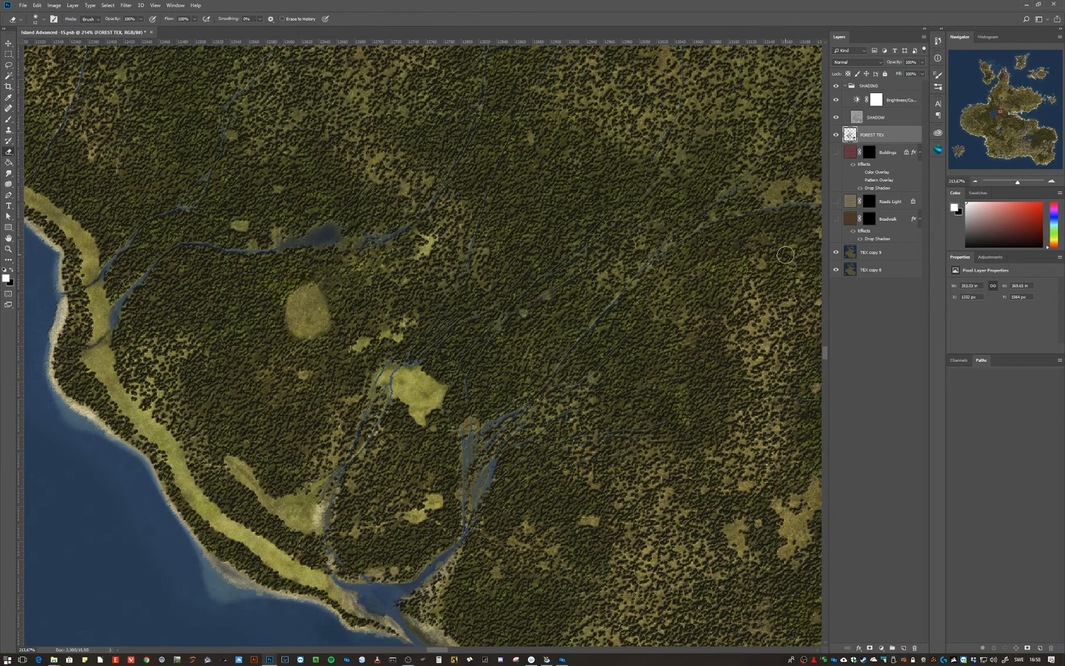
left_click(37, 5)
left_click(42, 31)
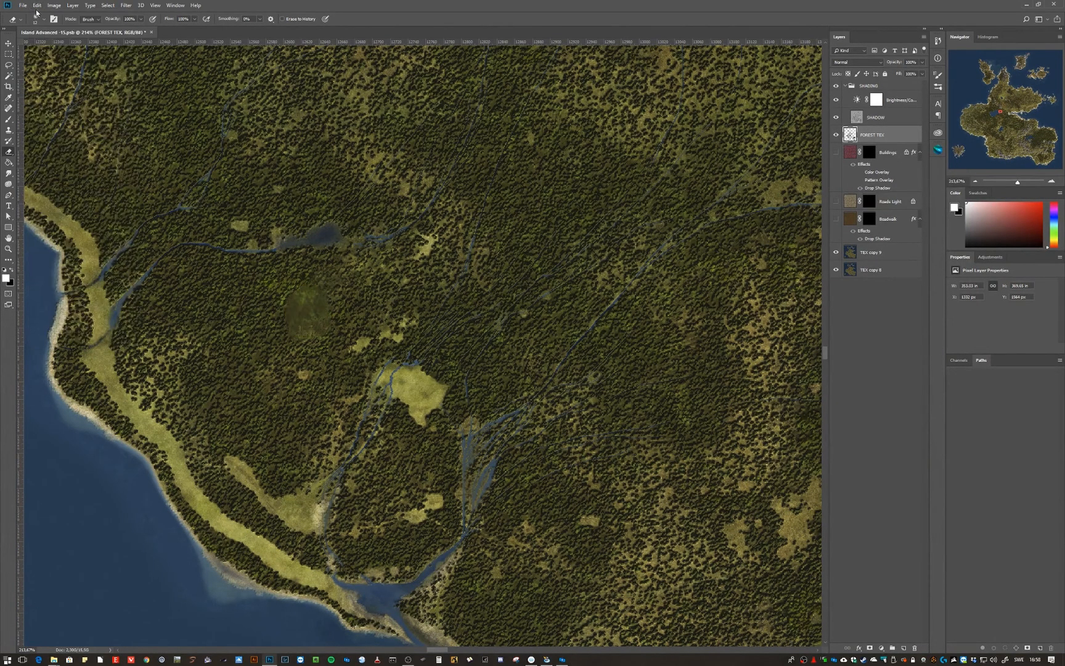
left_click(36, 7)
left_click(41, 32)
left_click(38, 5)
left_click(44, 33)
left_click(39, 5)
left_click(44, 32)
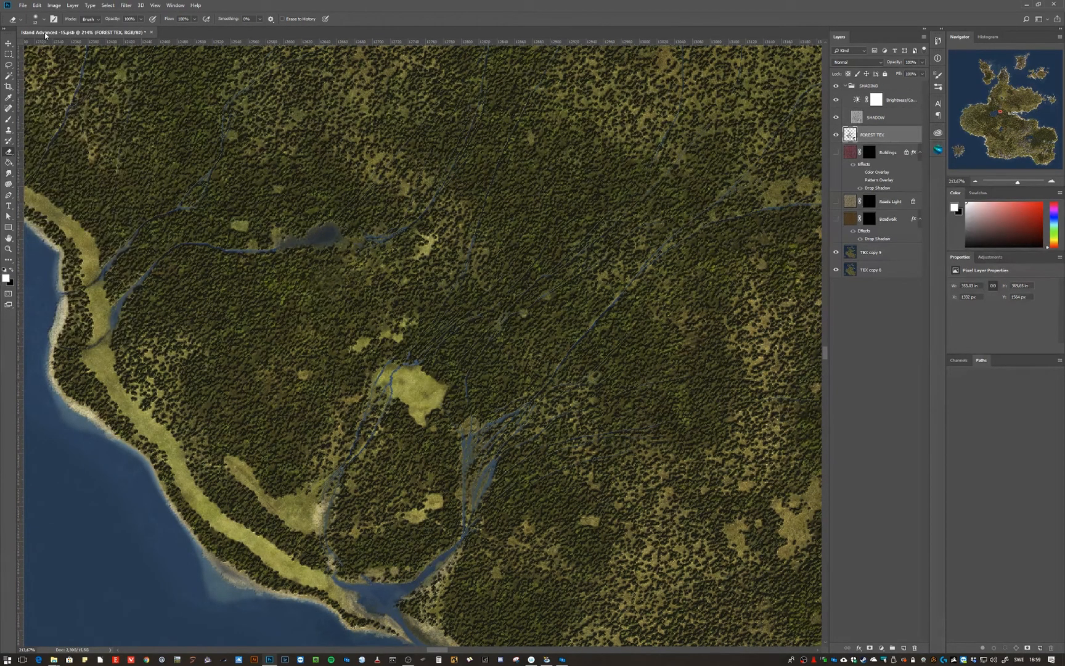
Collapse the SHADING group and show the Buildings layer over the lake's eastern shore.
left_click(845, 87)
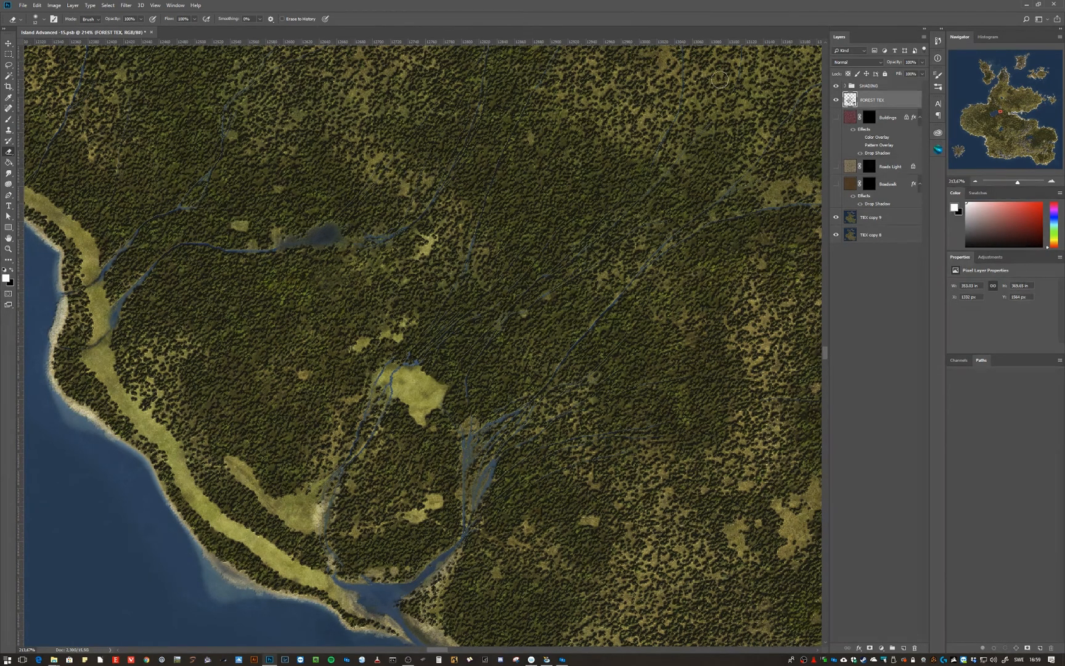
left_click(836, 117)
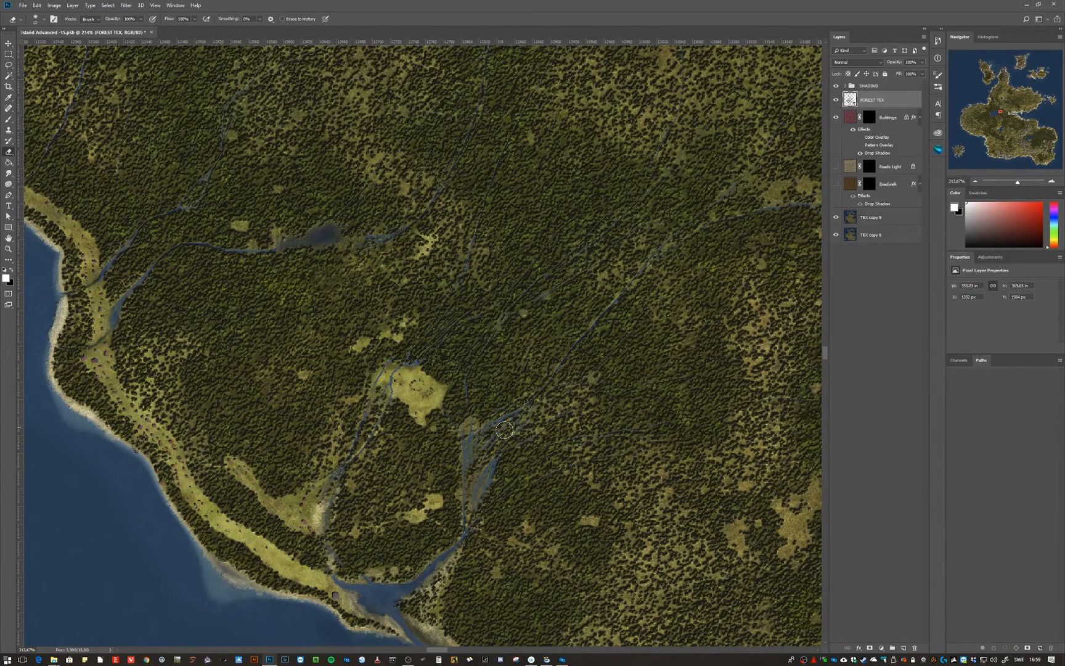
left_click_drag(415, 507, 514, 269)
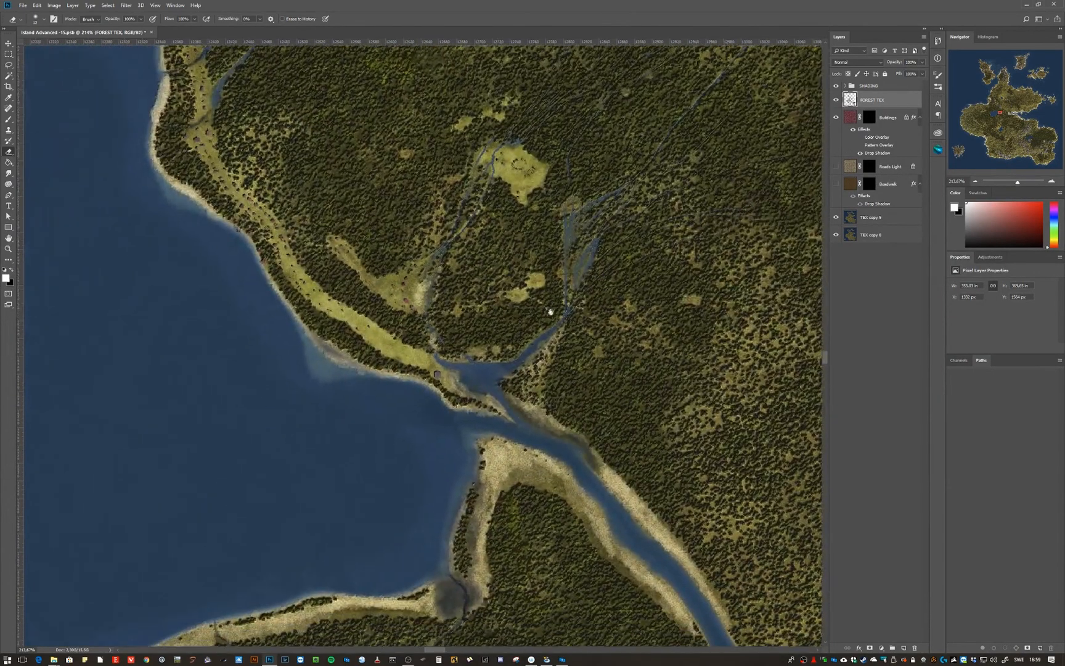
Temporarily disable the Buildings layer's mask to view its full color texture, and re-enable the mask.
left_click(869, 117)
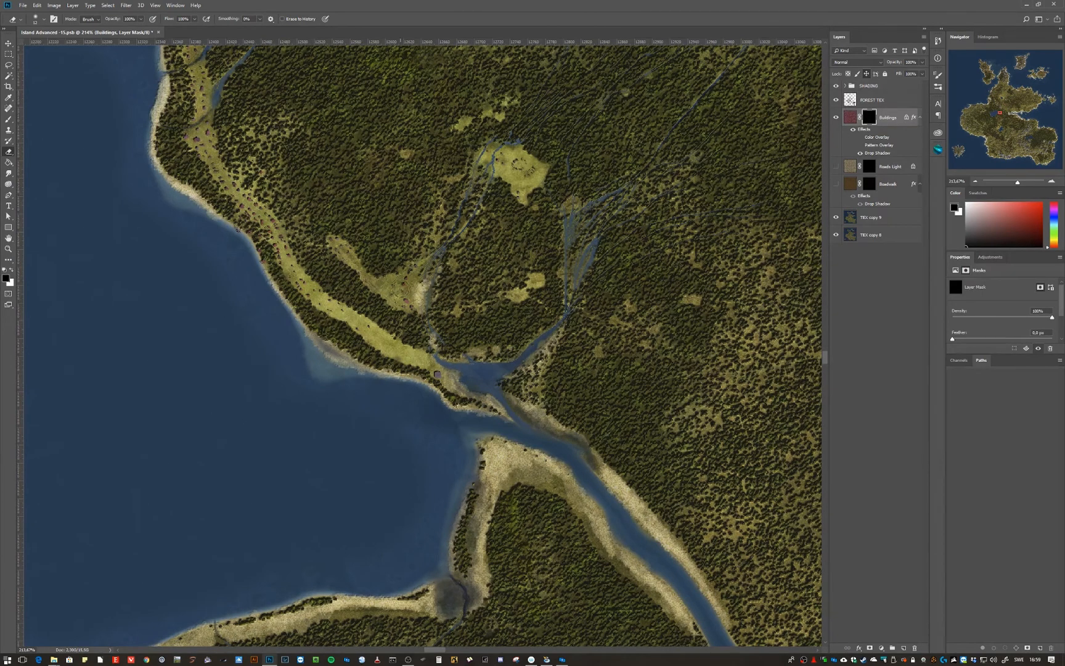
right_click(873, 122)
left_click(874, 122)
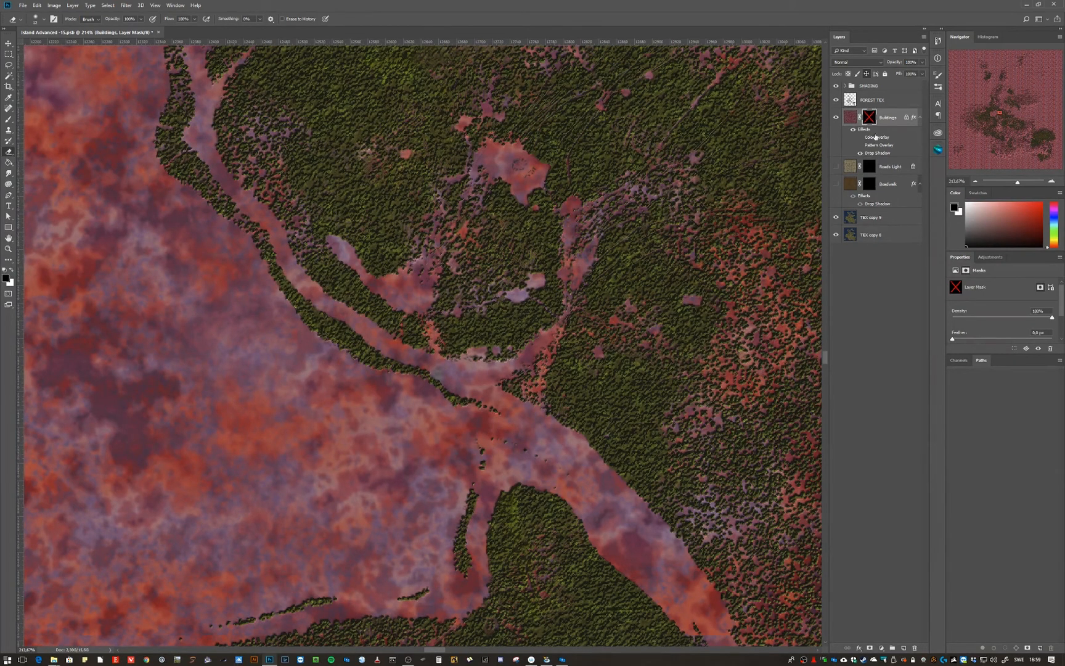
left_click(869, 117, "shift")
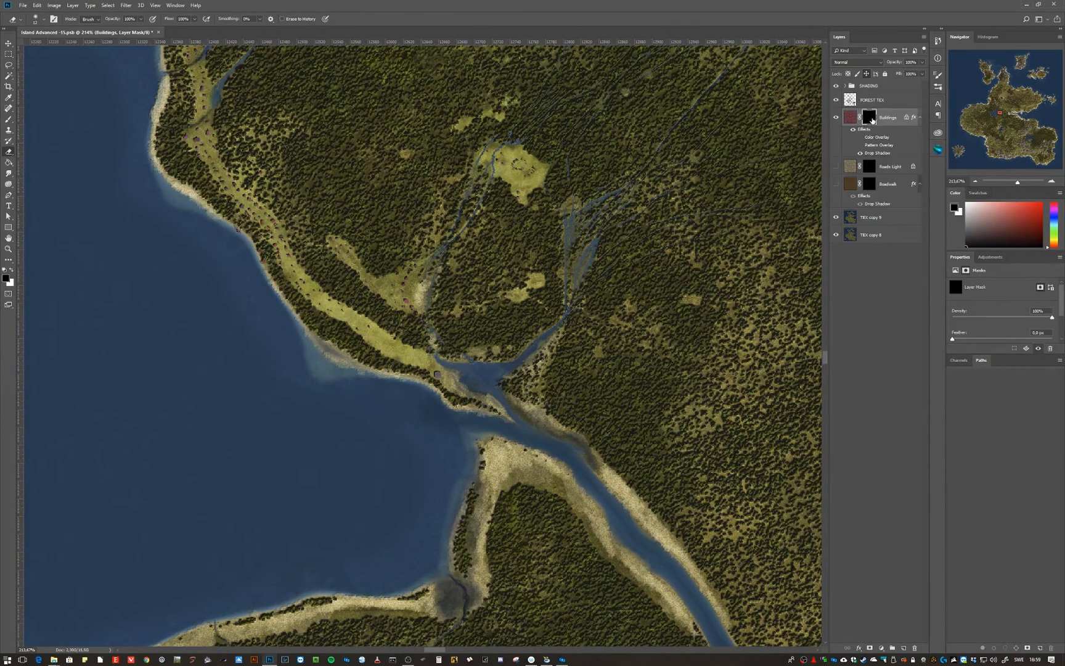
Set up the Buildings 1px brush with a white foreground for painting houses on the Buildings layer mask.
left_click(9, 119)
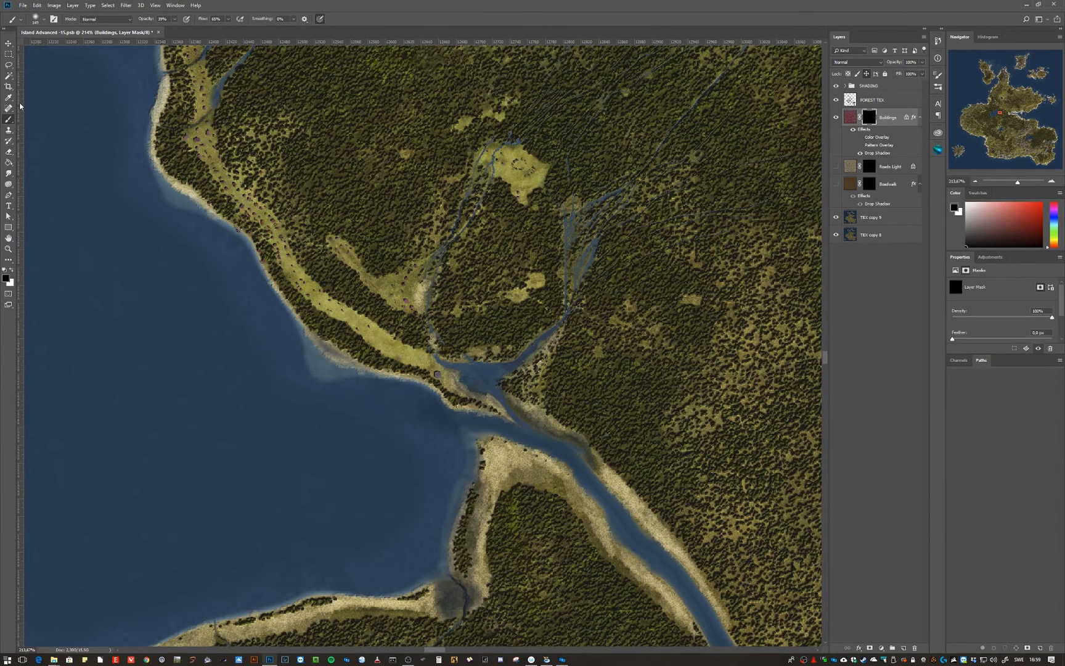
left_click(45, 20)
scroll(69, 352, "down", 2)
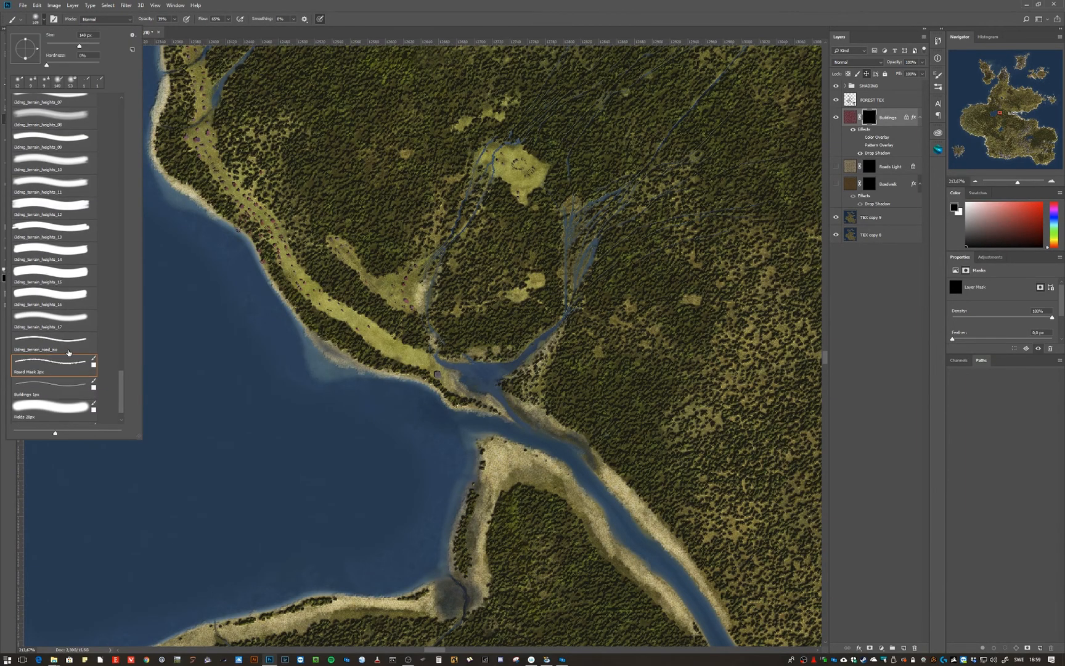
left_click(57, 384)
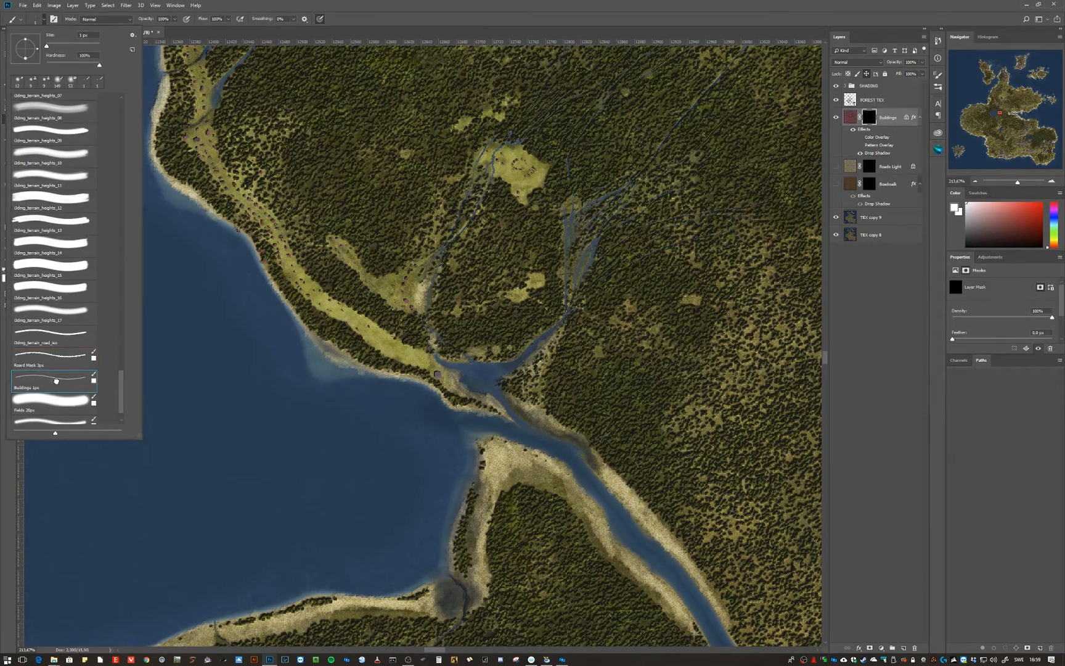
left_click(364, 13)
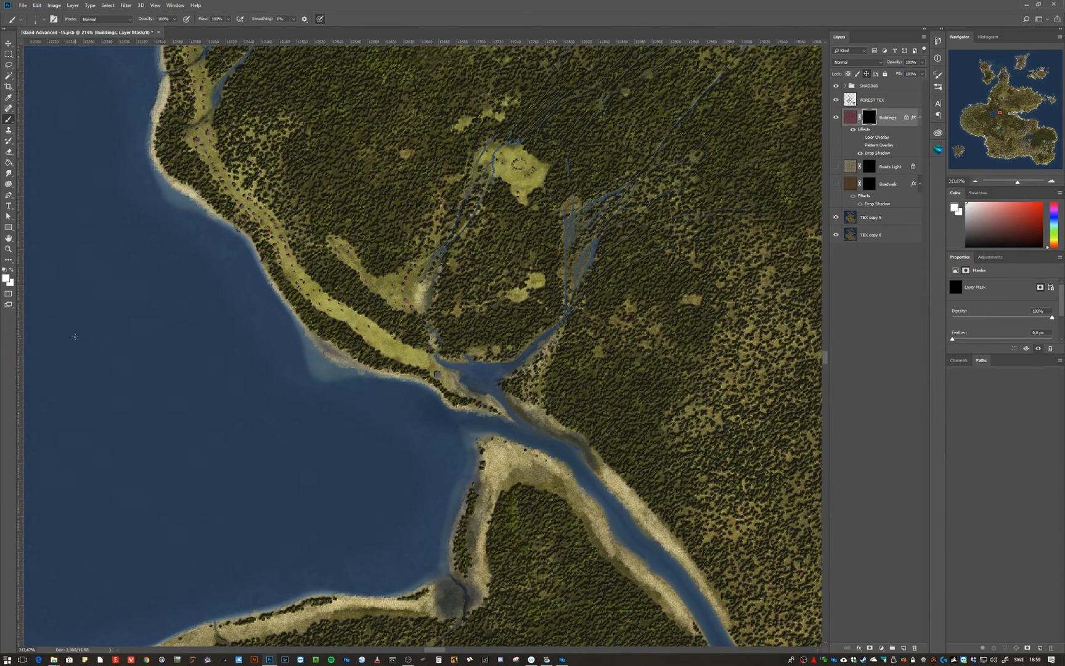
left_click(4, 269)
scroll(352, 250, "up", 5)
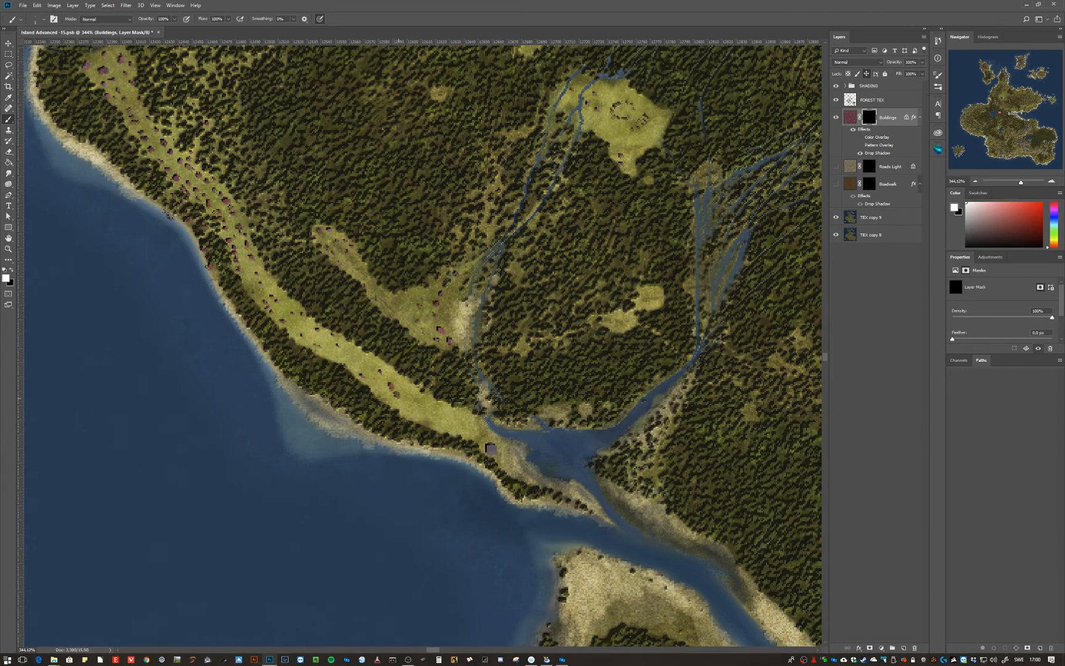
scroll(396, 419, "down", 4)
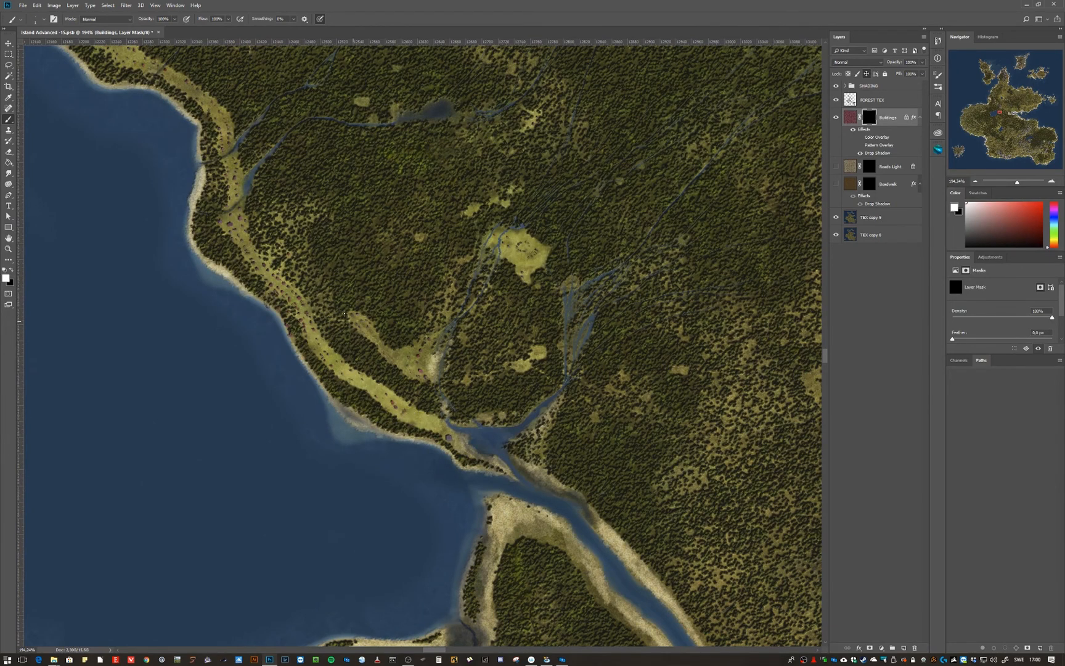
Undo the last brush stroke on the Buildings mask and show the Roads Light layer.
left_click(37, 5)
left_click(43, 31)
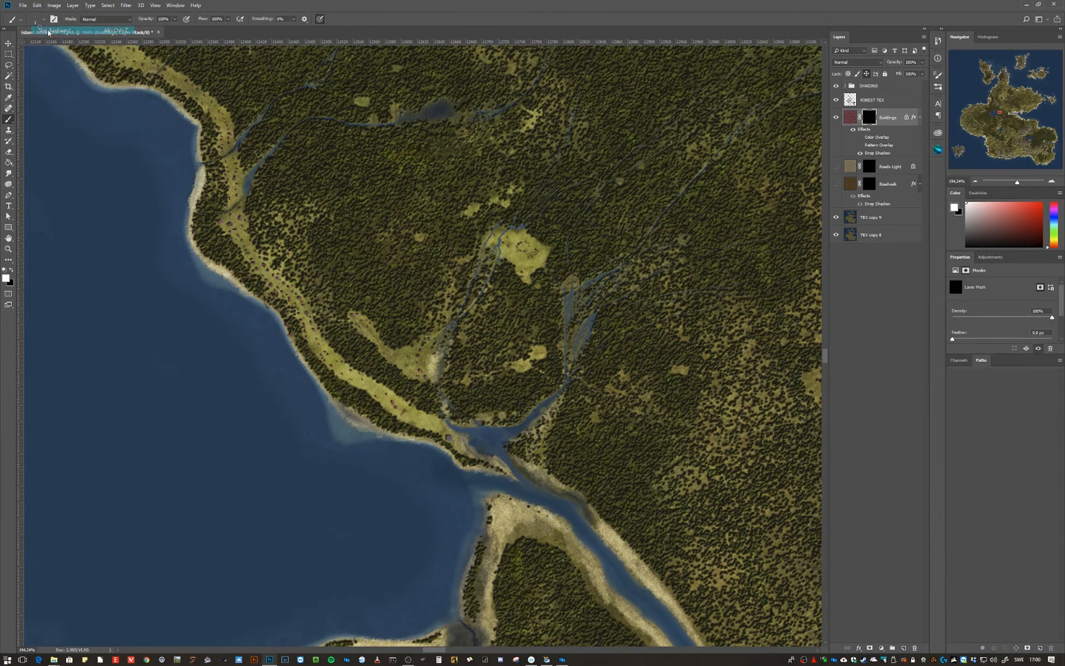
left_click(836, 166)
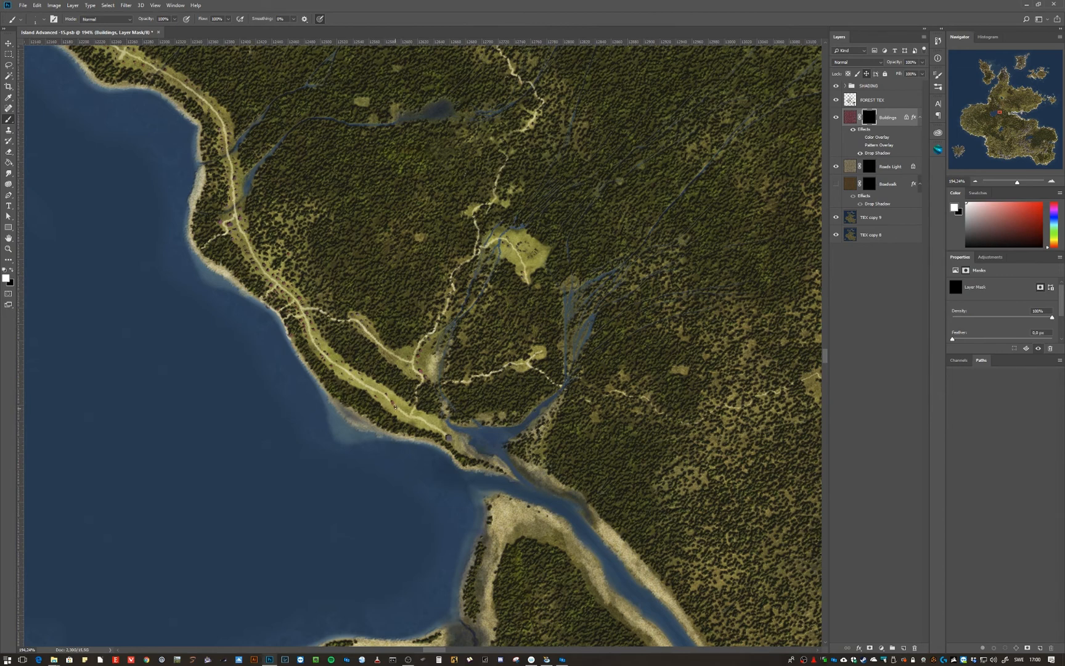
key("x")
key("x")
scroll(410, 458, "up", 2)
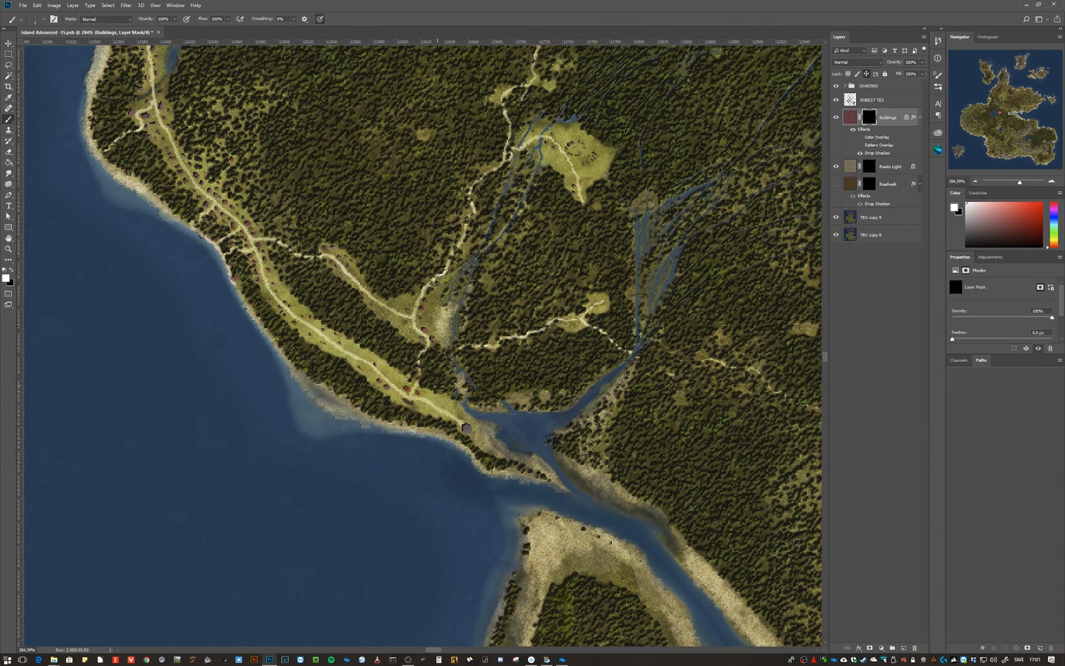
Select the Buildings layer's color texture and set the brush foreground to a muted grey-blue of 223° hue, 32% saturation and 48% brightness.
left_click(851, 117)
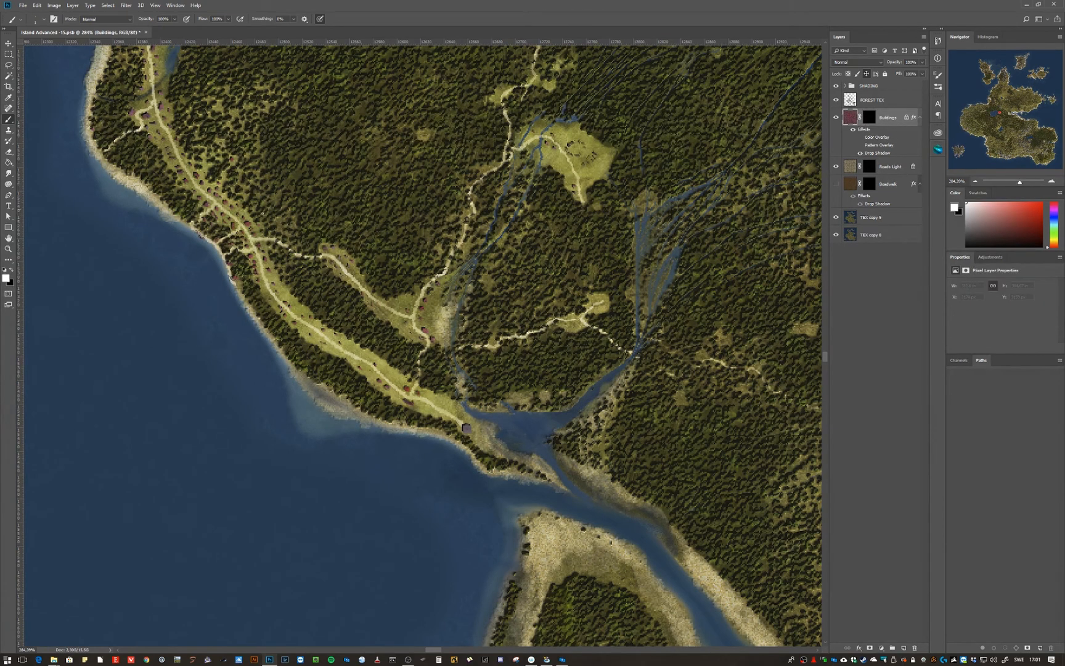
left_click(9, 184)
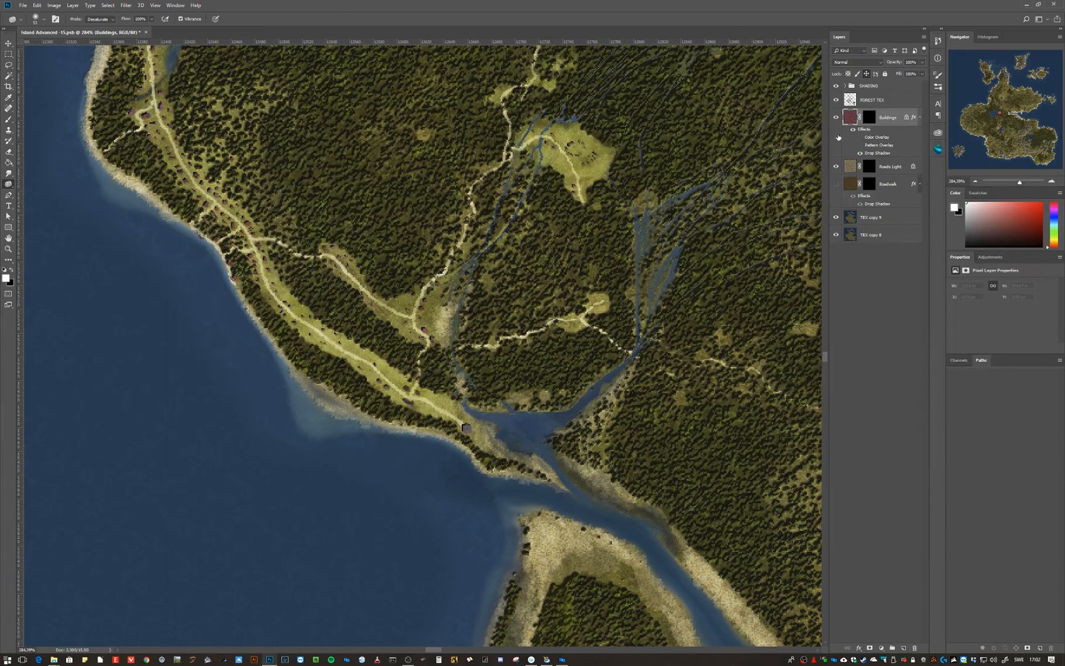
key("b")
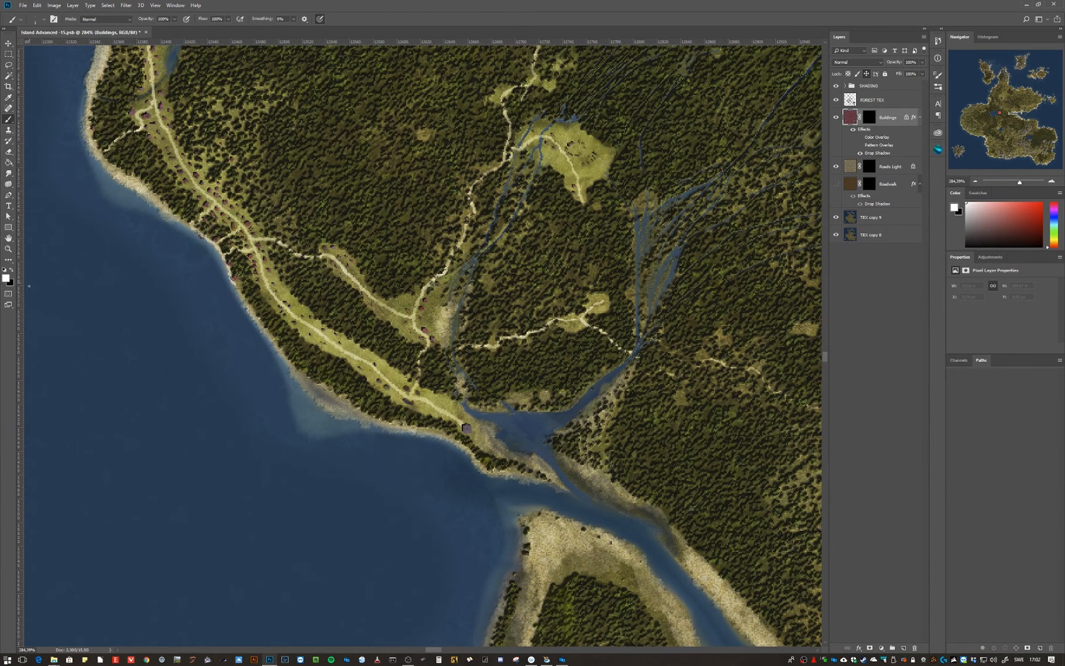
left_click(6, 278)
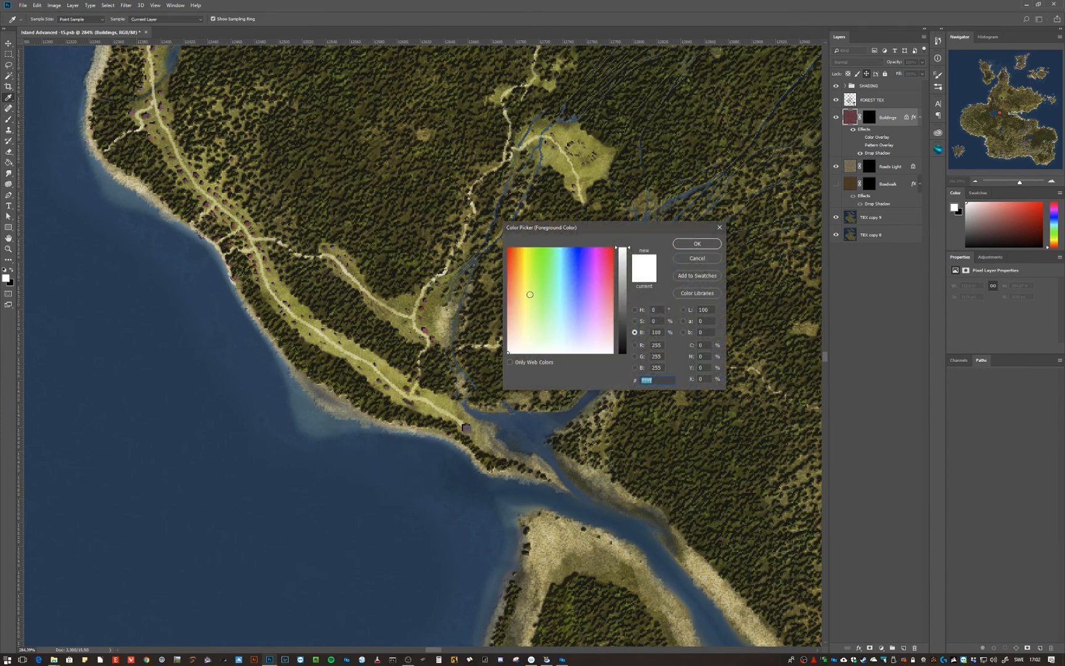
left_click(517, 296)
left_click(528, 294)
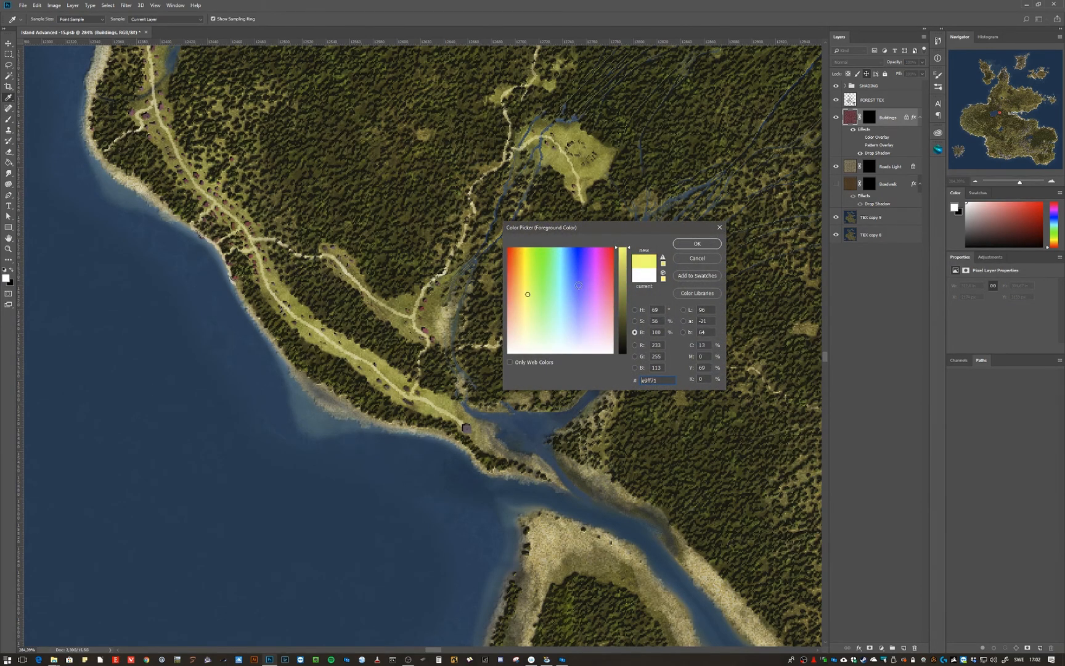
left_click_drag(577, 306, 575, 299)
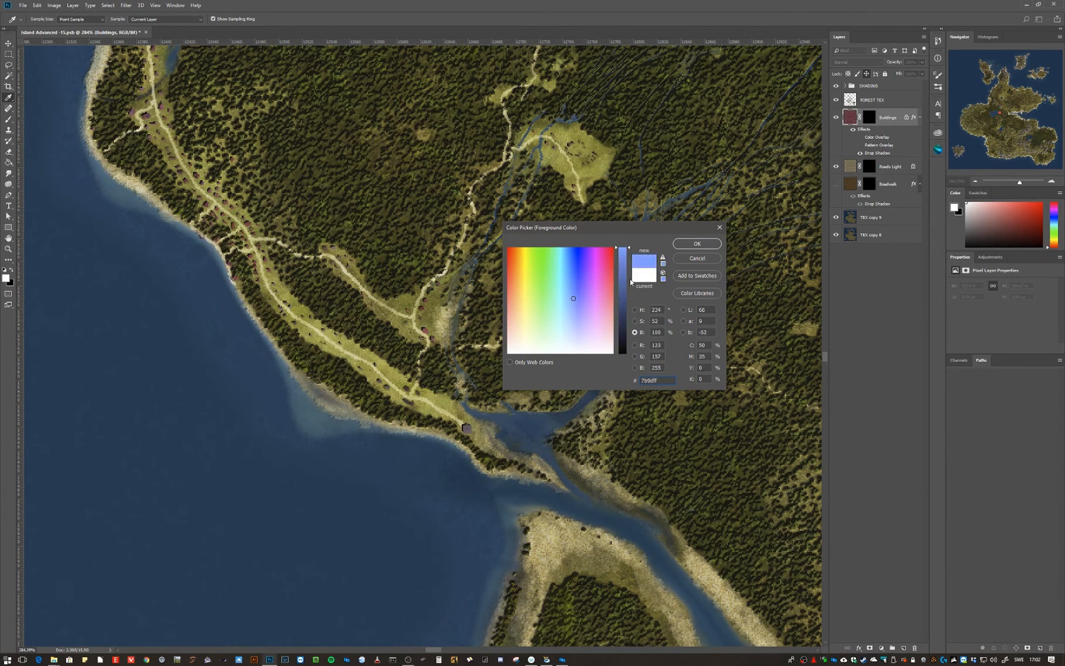
left_click(573, 320)
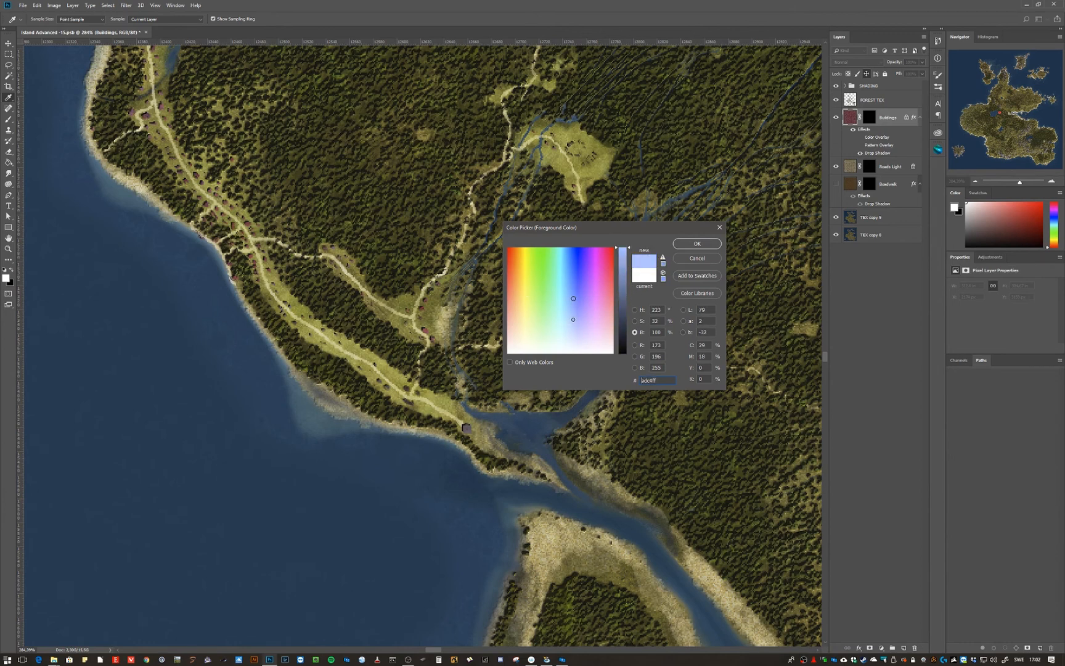
left_click(626, 302)
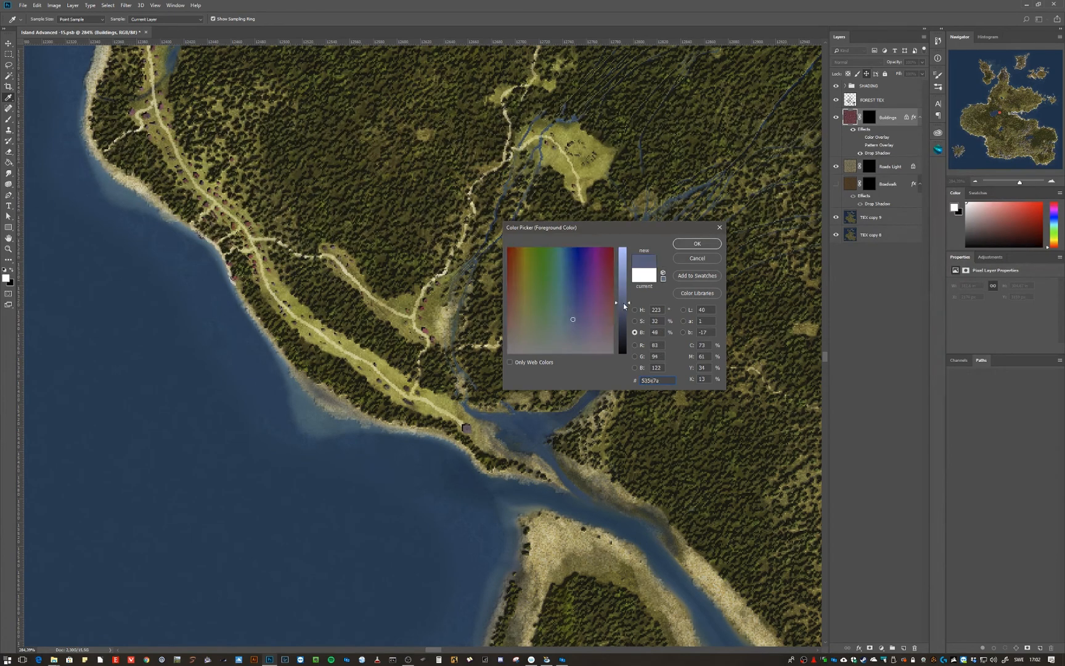
left_click(691, 243)
key("b")
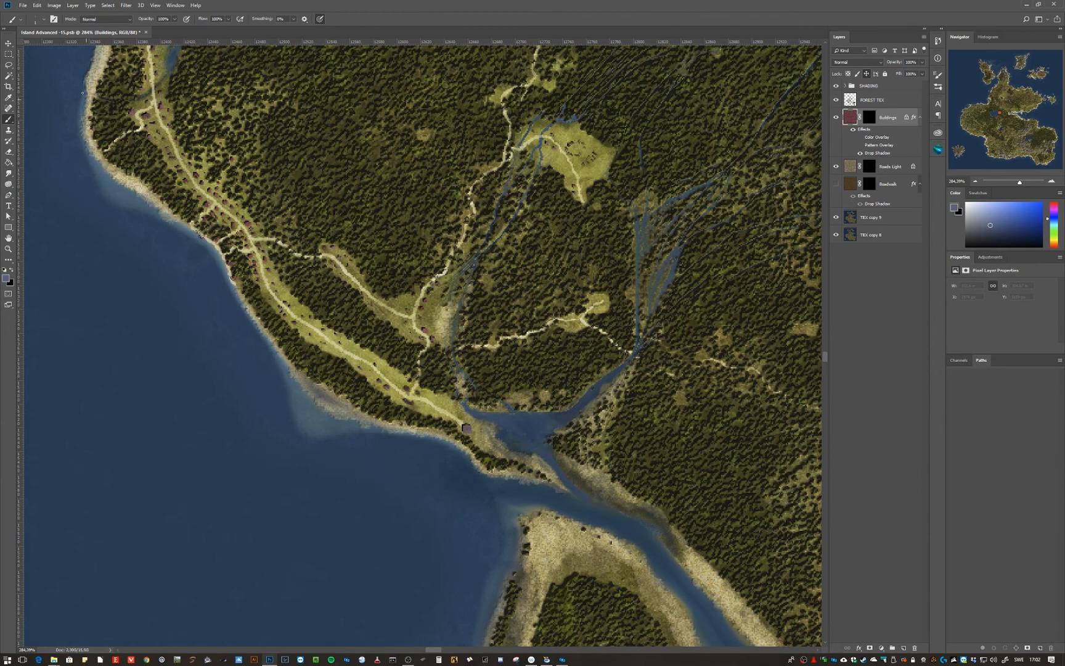
Enlarge the hard brush to about 50 px and paint the grey-blue over the lakeside village strip on the Buildings layer.
left_click(45, 21)
left_click(60, 45)
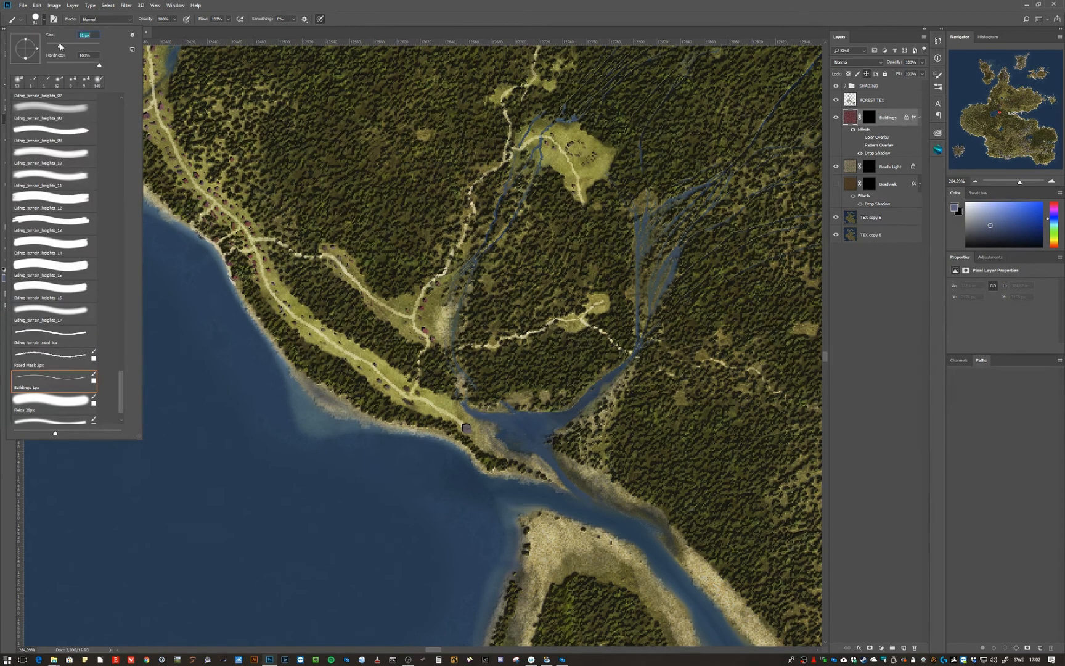
left_click(198, 6)
left_click(211, 6)
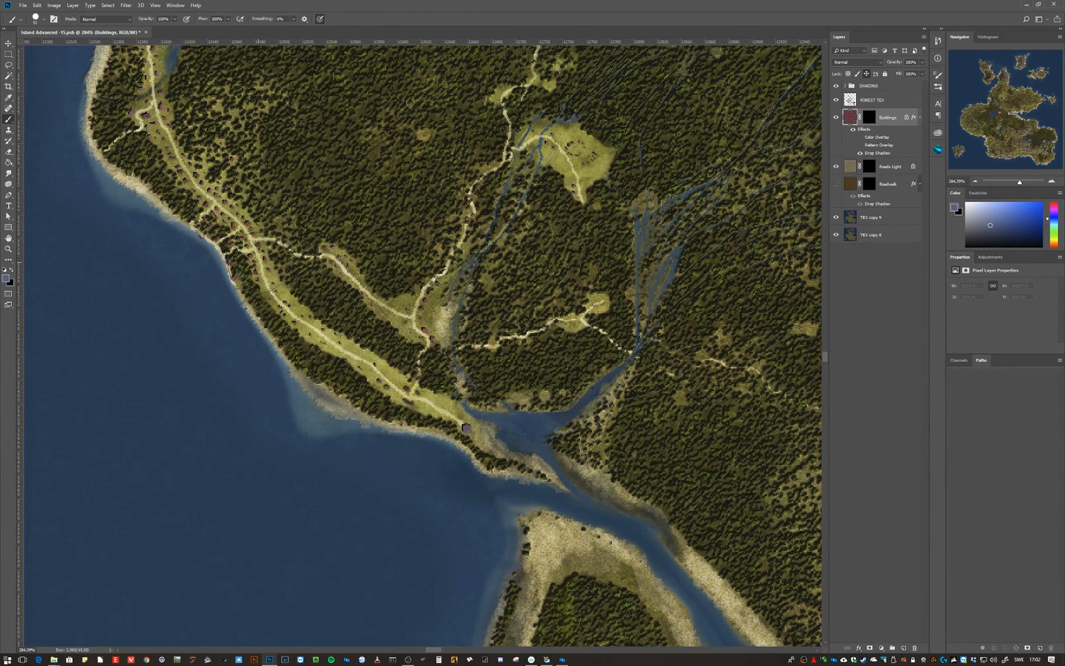
left_click_drag(284, 294, 376, 367)
scroll(321, 327, "down", 5)
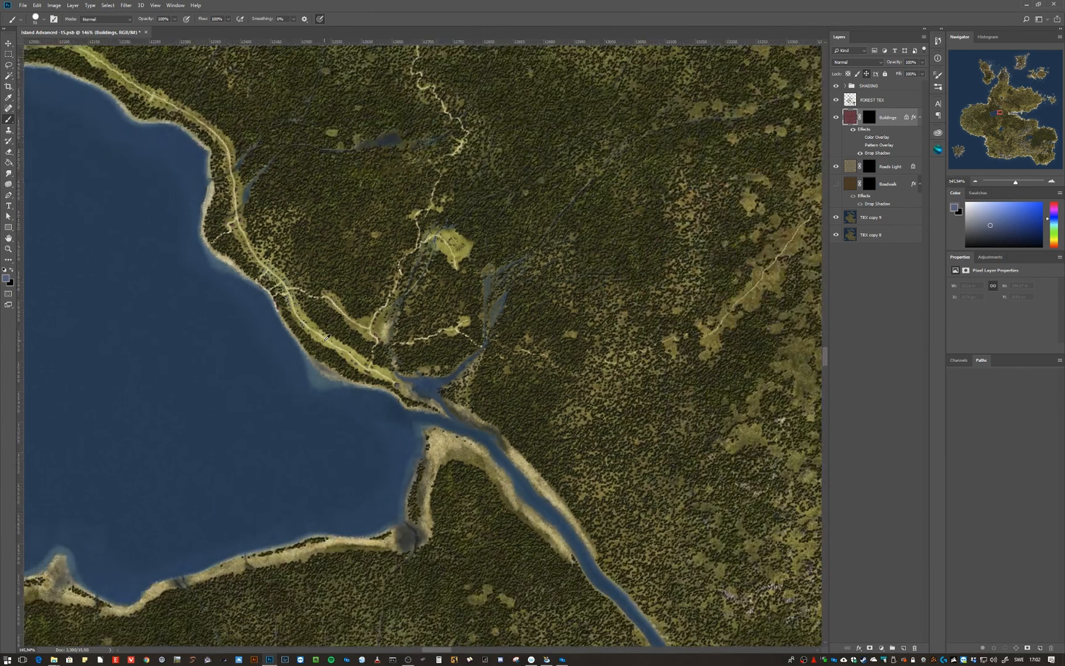
scroll(274, 427, "down", 2)
left_click_drag(275, 430, 485, 430)
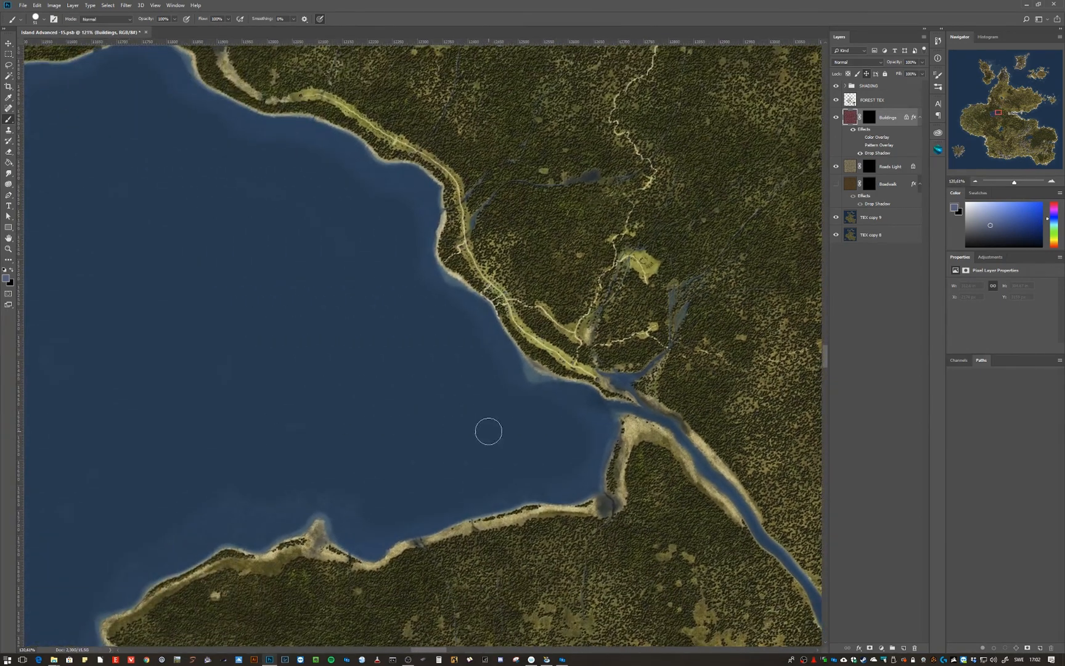
scroll(514, 344, "up", 2)
scroll(514, 344, "down", 2)
Select the Roads Light layer mask and load the Road Mask brush preset with a white foreground.
left_click(9, 43)
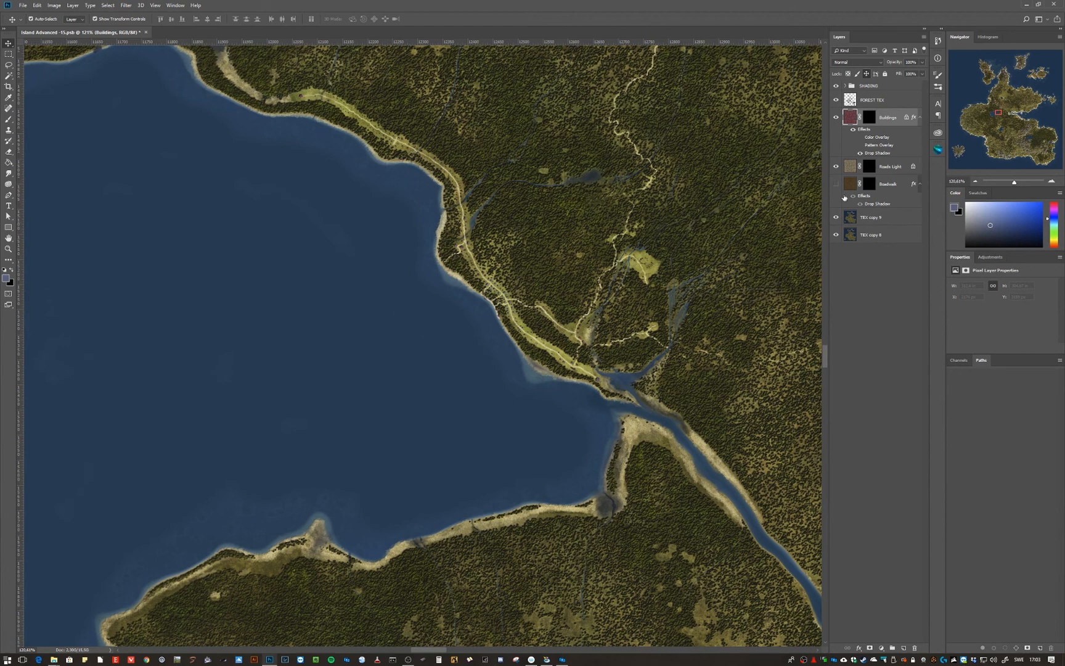
left_click(869, 167)
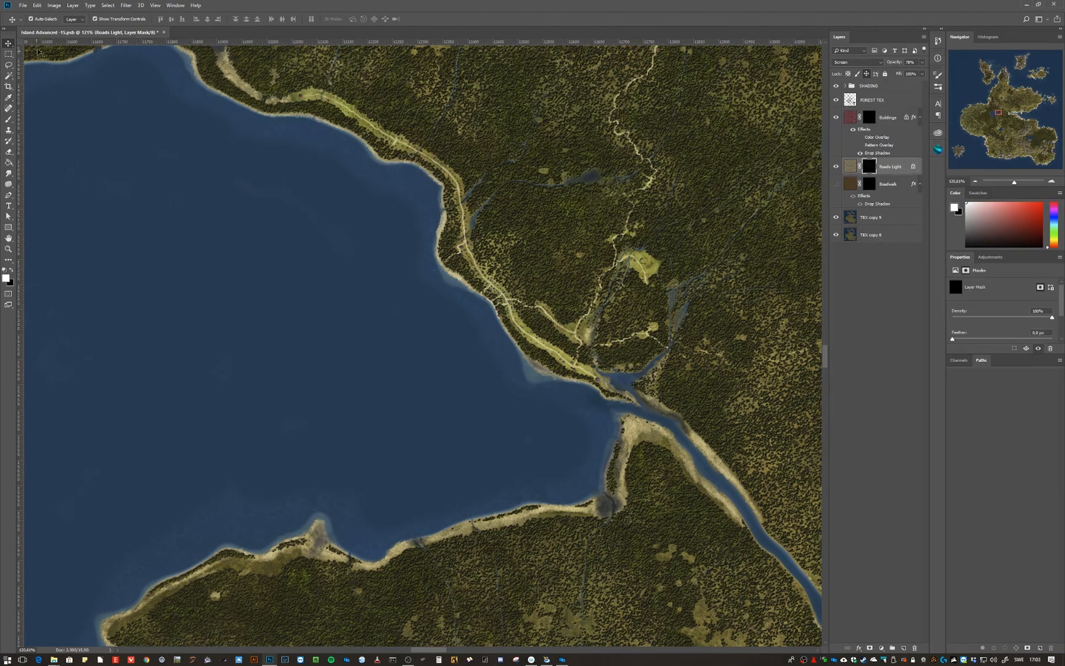
left_click(10, 120)
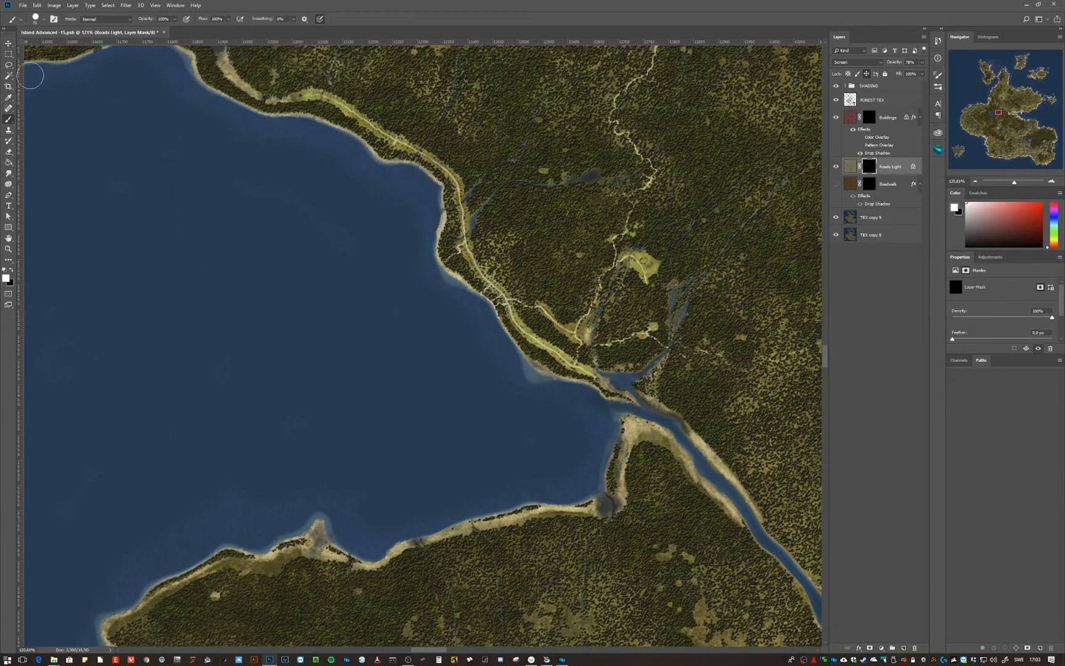
left_click(43, 20)
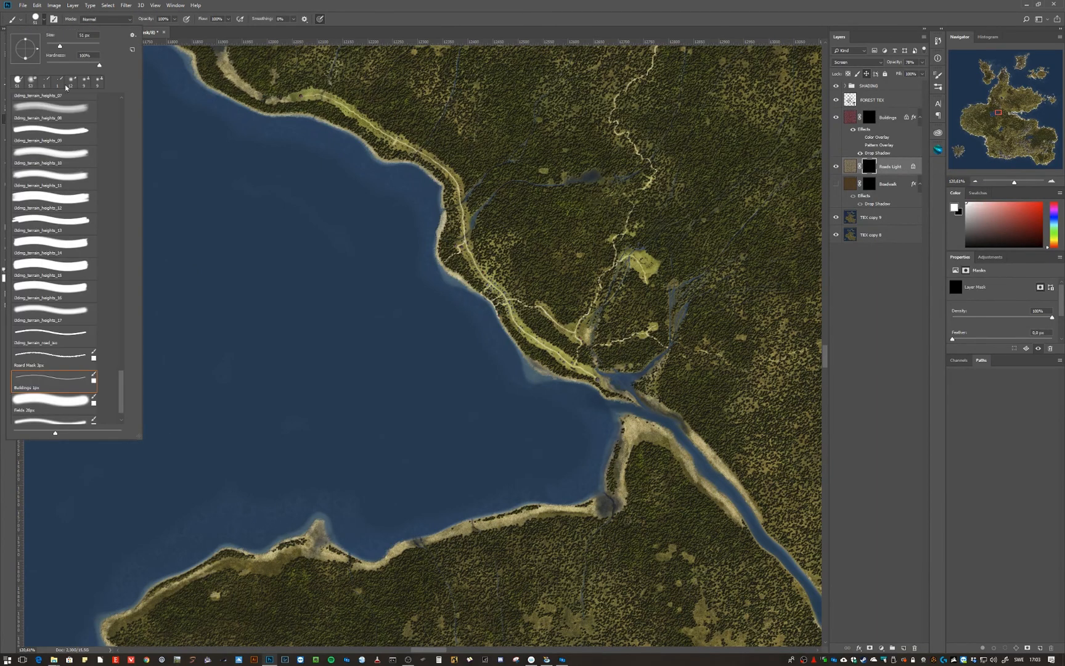
left_click(46, 356)
left_click(382, 18)
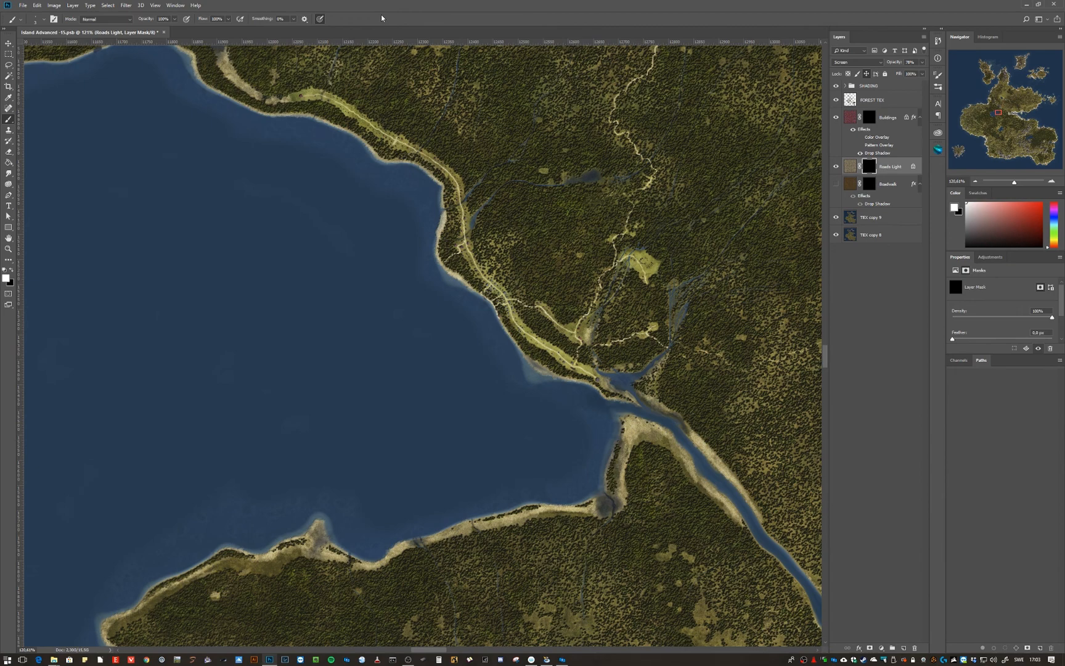
Paint a short side branch off the inland forest road on the Roads Light mask and erase it again with black.
scroll(462, 165, "up", 3)
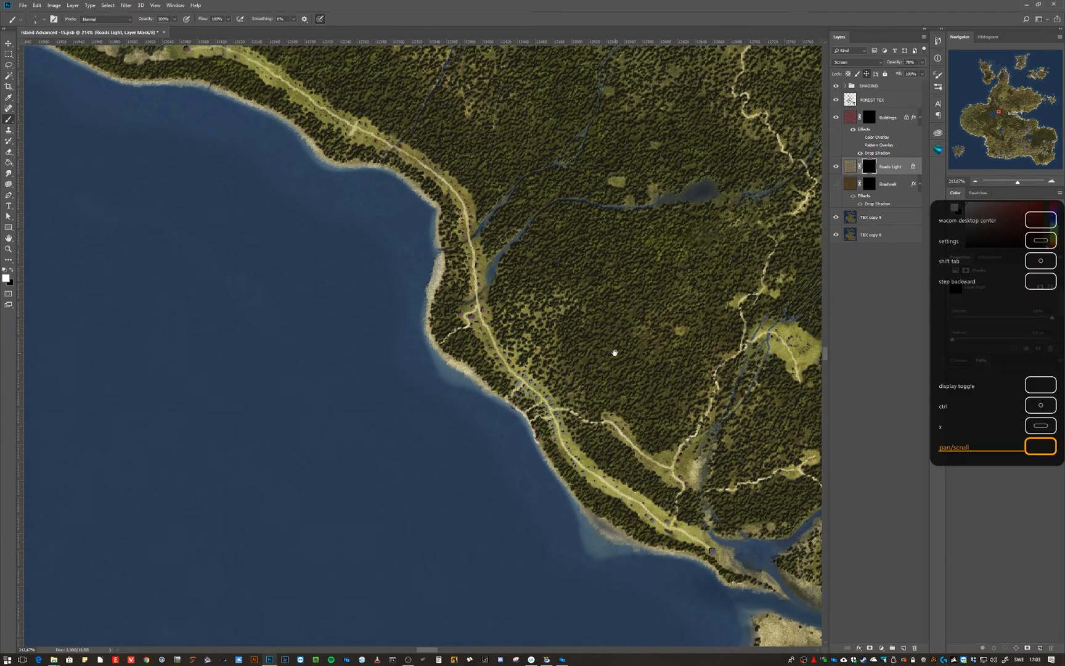
left_click_drag(613, 352, 266, 155)
left_click_drag(589, 428, 228, 205)
mouse_move(492, 257)
left_mouse_down()
mouse_move(382, 358)
mouse_move(459, 383)
mouse_move(456, 276)
mouse_move(439, 256)
mouse_move(457, 270)
mouse_move(458, 292)
mouse_move(433, 309)
left_mouse_up()
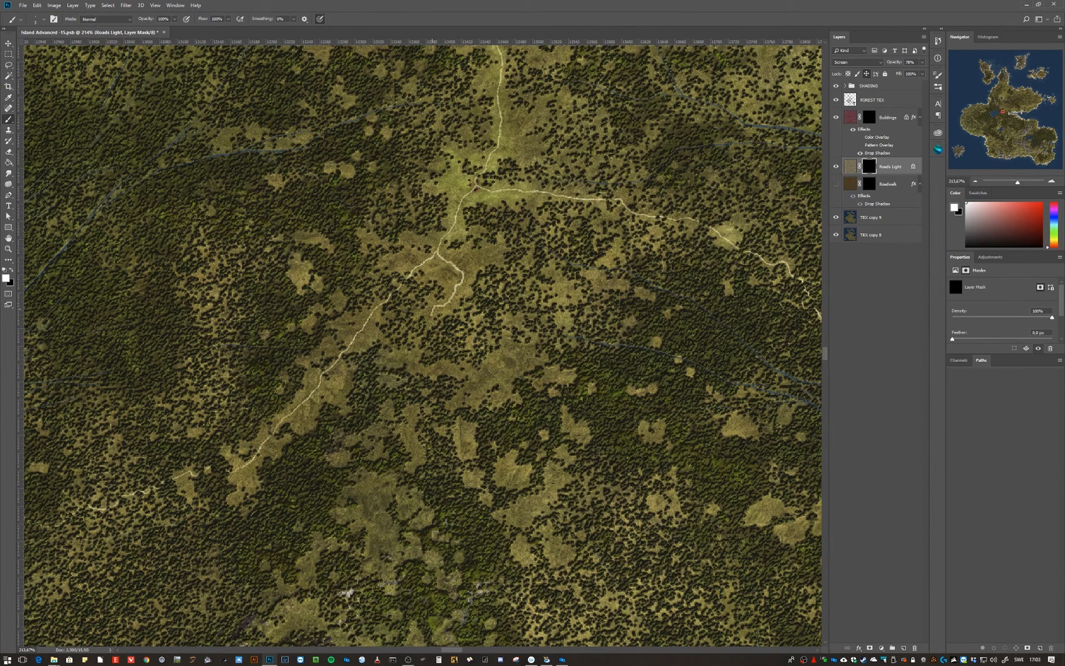
key("x")
mouse_move(452, 297)
left_mouse_down()
mouse_move(463, 271)
mouse_move(445, 260)
left_mouse_up()
Examine the painted road network from the forest above the river northward past the grey mountain to the small lake island.
scroll(518, 250, "down", 6)
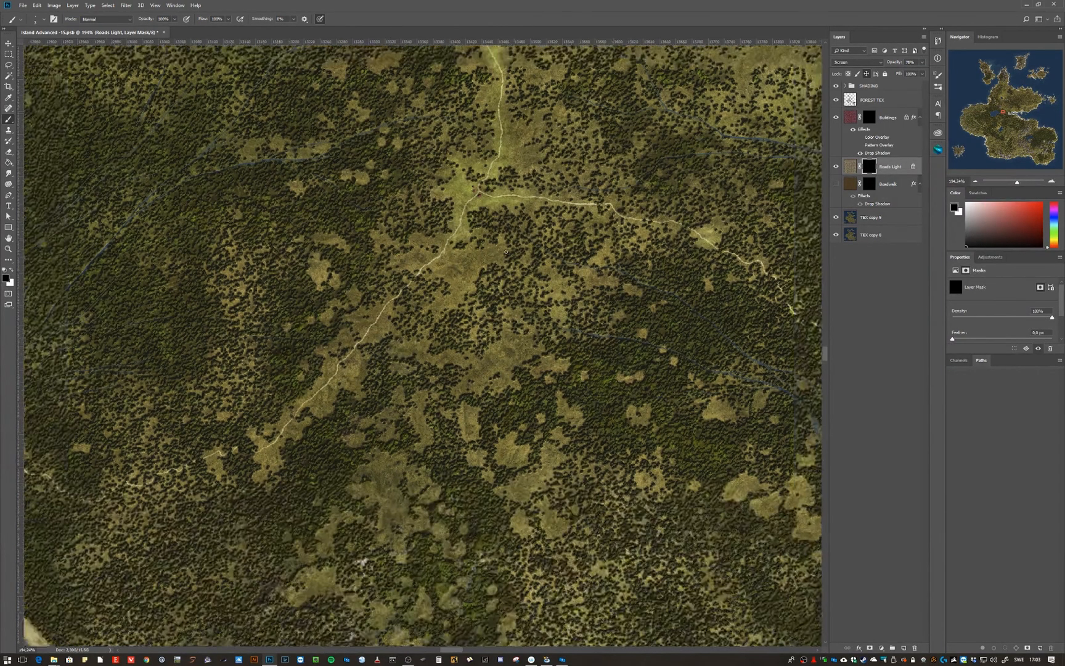
scroll(509, 248, "down", 3)
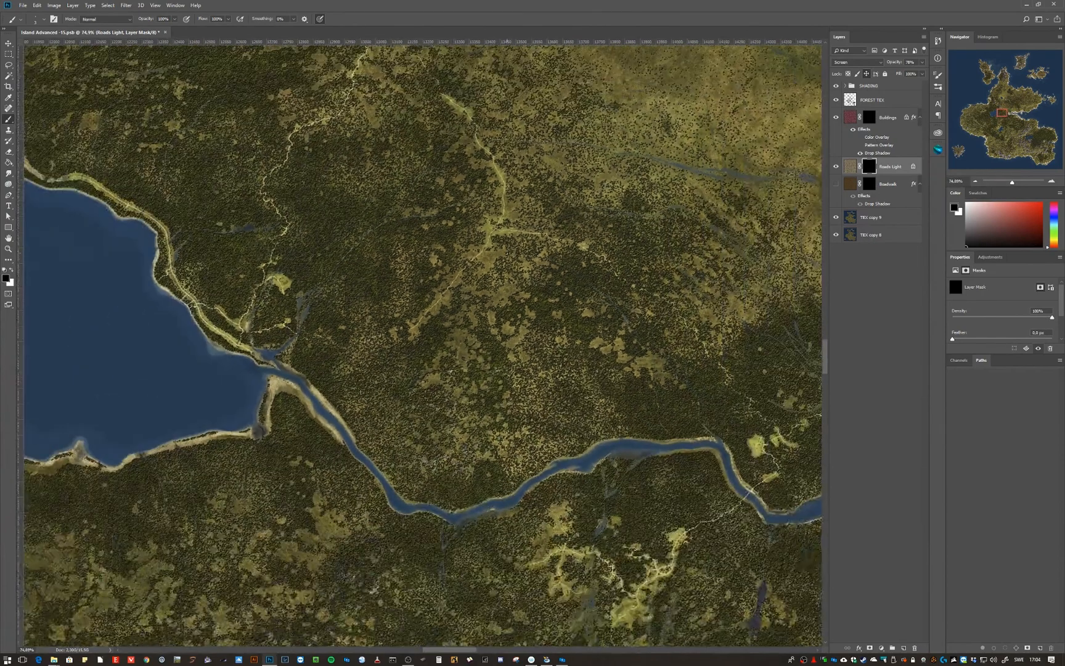
scroll(435, 364, "up", 2)
left_click_drag(597, 266, 490, 355)
left_click_drag(549, 288, 502, 375)
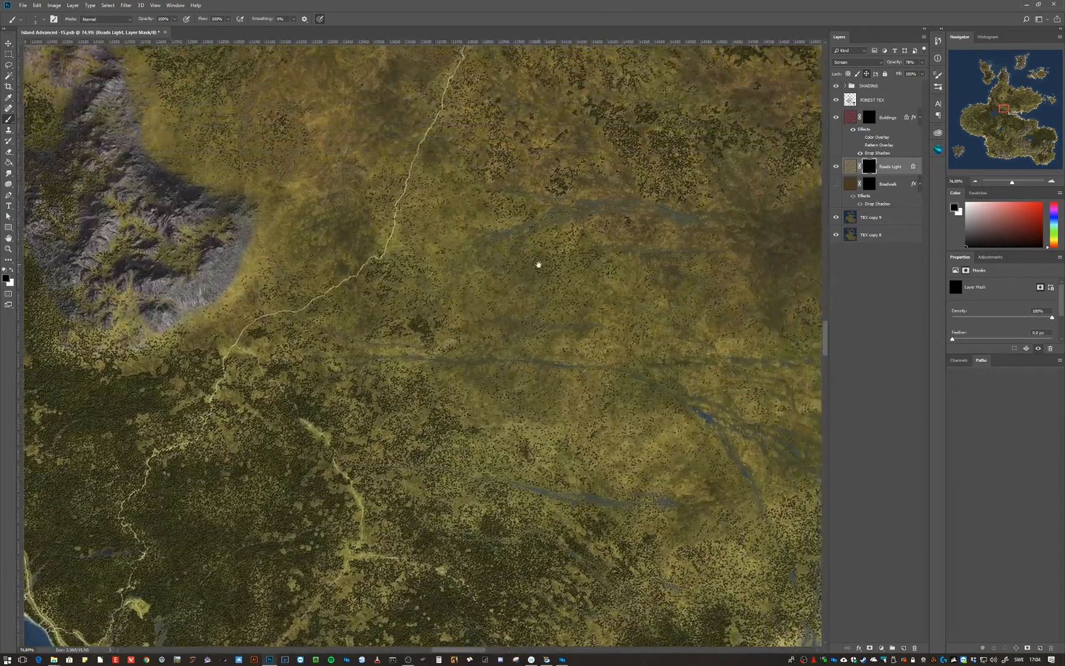
left_click_drag(540, 247, 516, 360)
left_click_drag(508, 299, 500, 364)
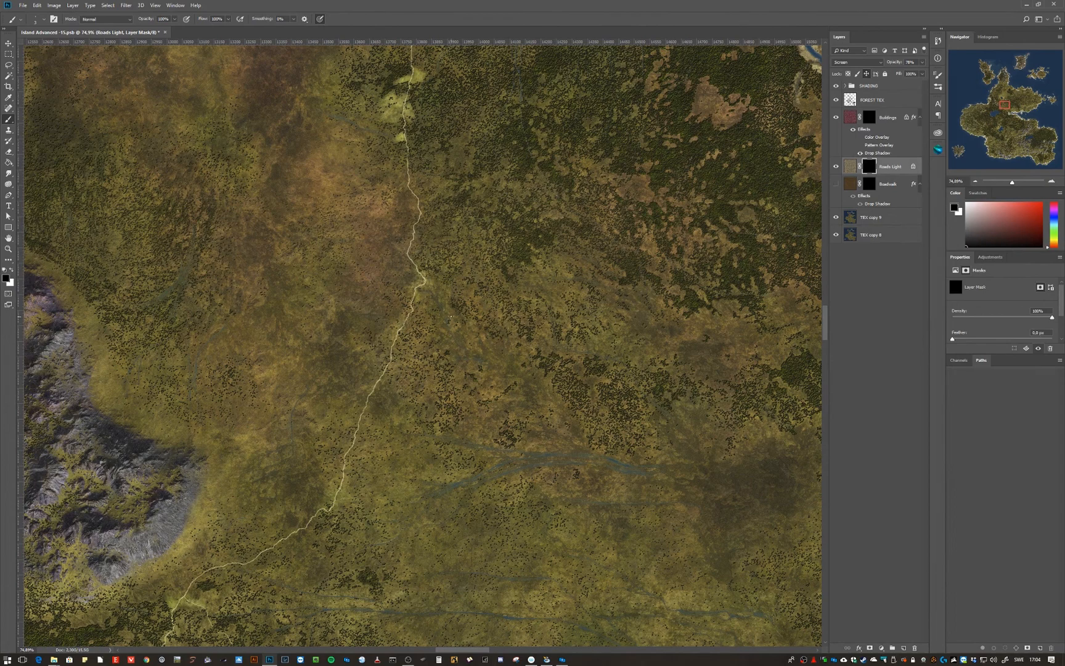
left_click_drag(424, 309, 554, 364)
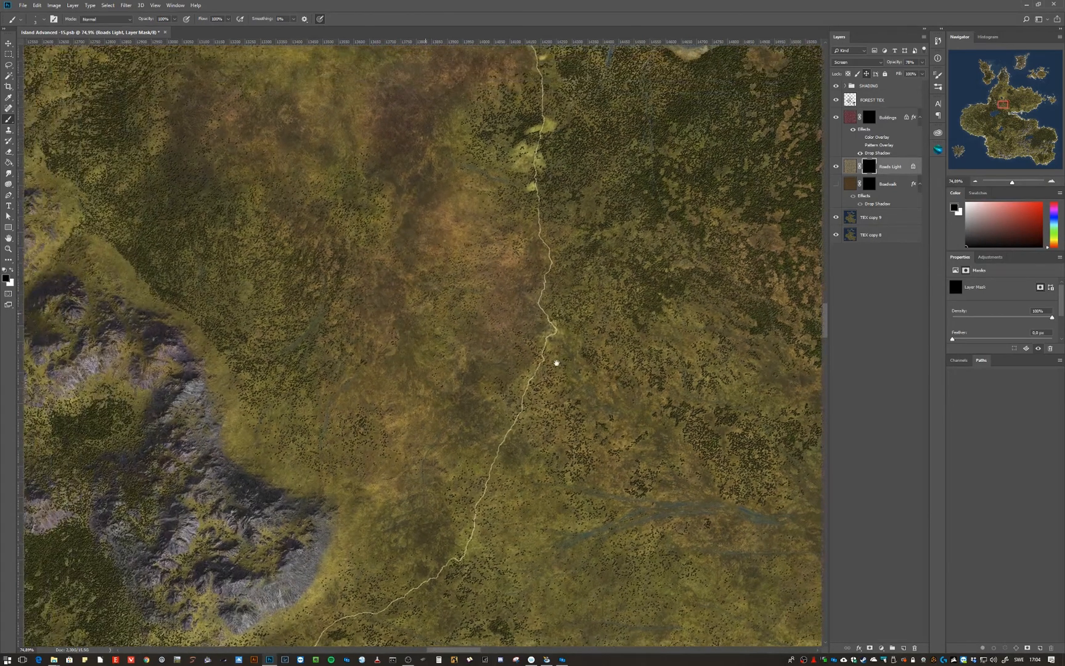
left_click_drag(519, 288, 499, 359)
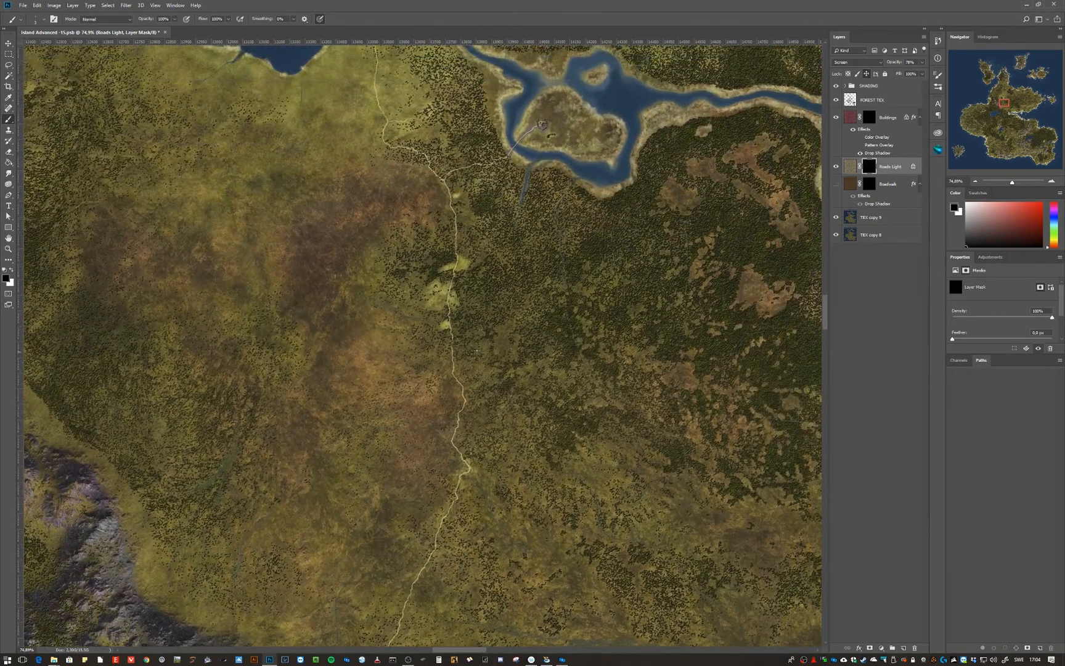